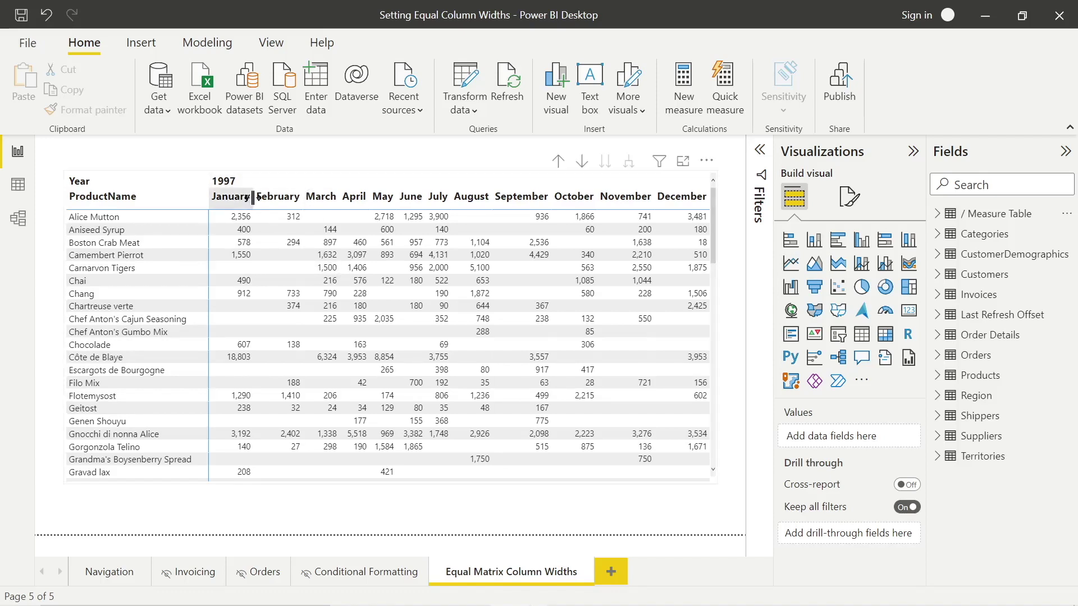
- Manually widen the January and March columns of the 1997 sales matrix, then reselect the matrix
drag(254, 197, 335, 201)
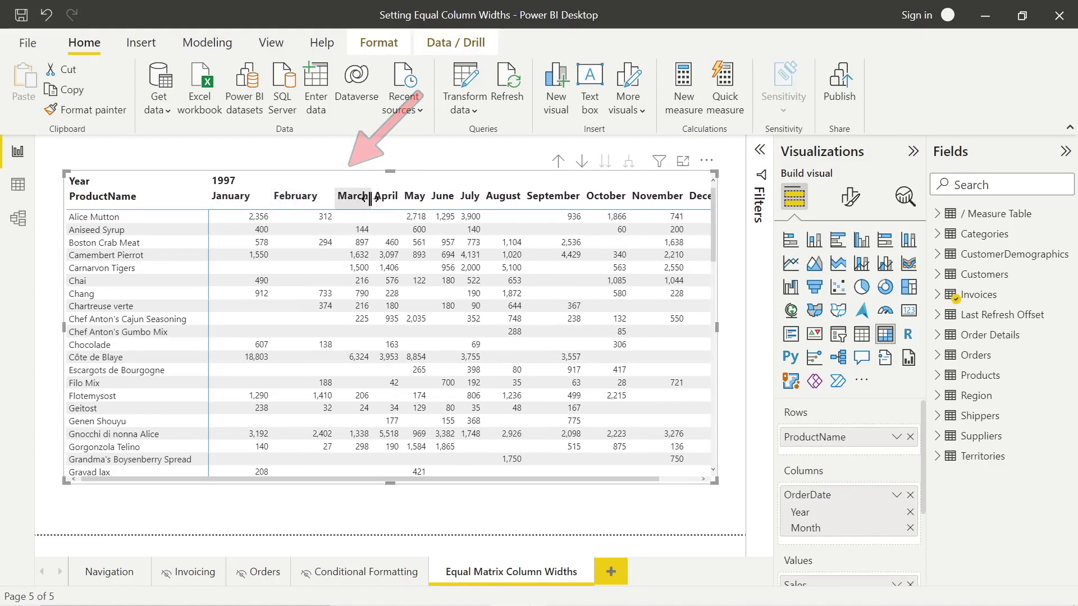
drag(370, 197, 414, 196)
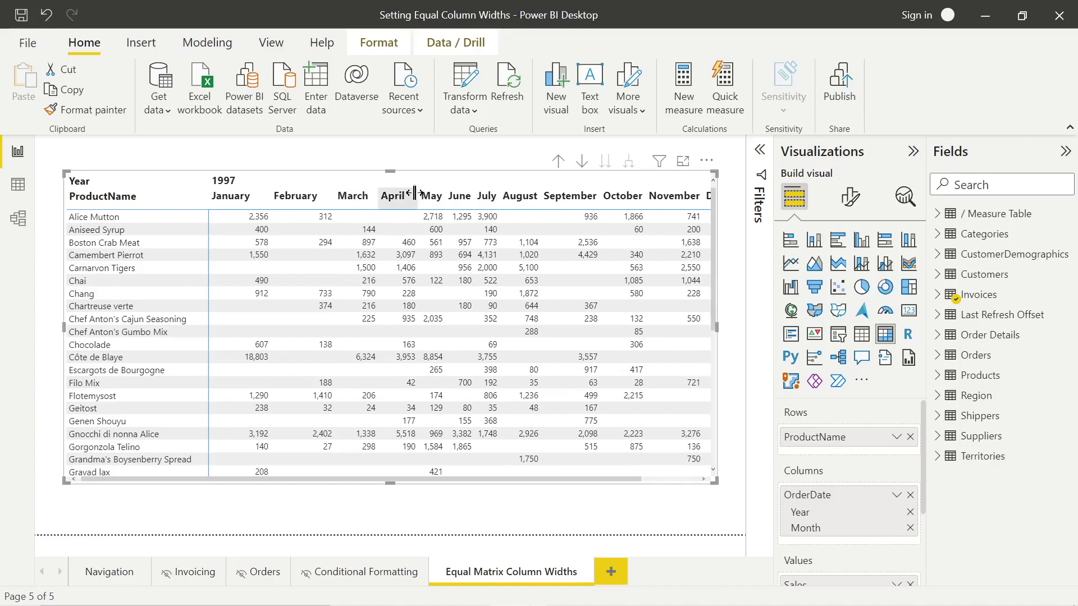
click(400, 159)
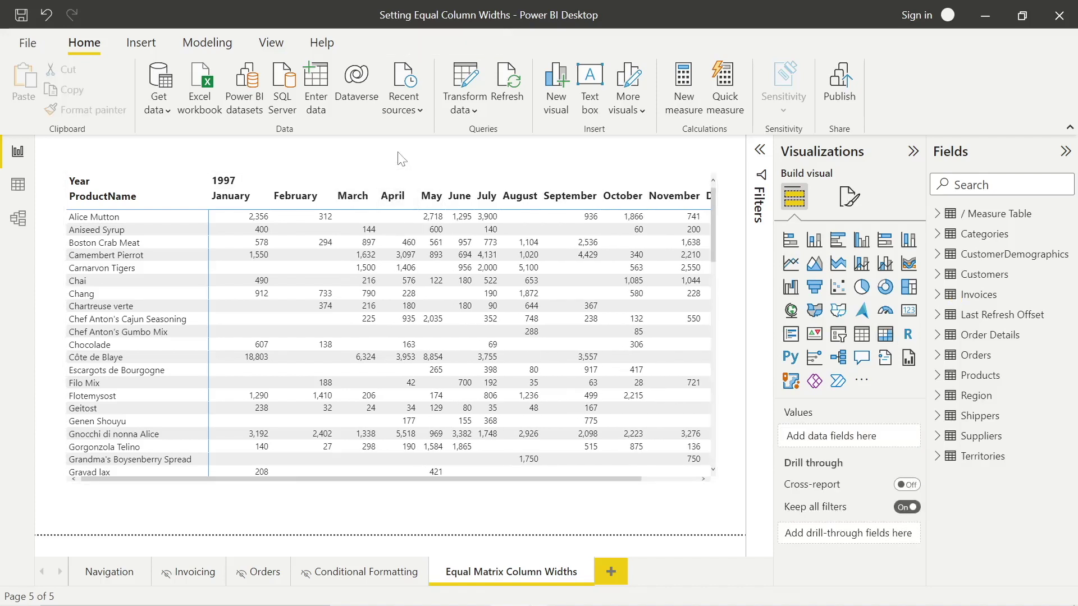
click(474, 173)
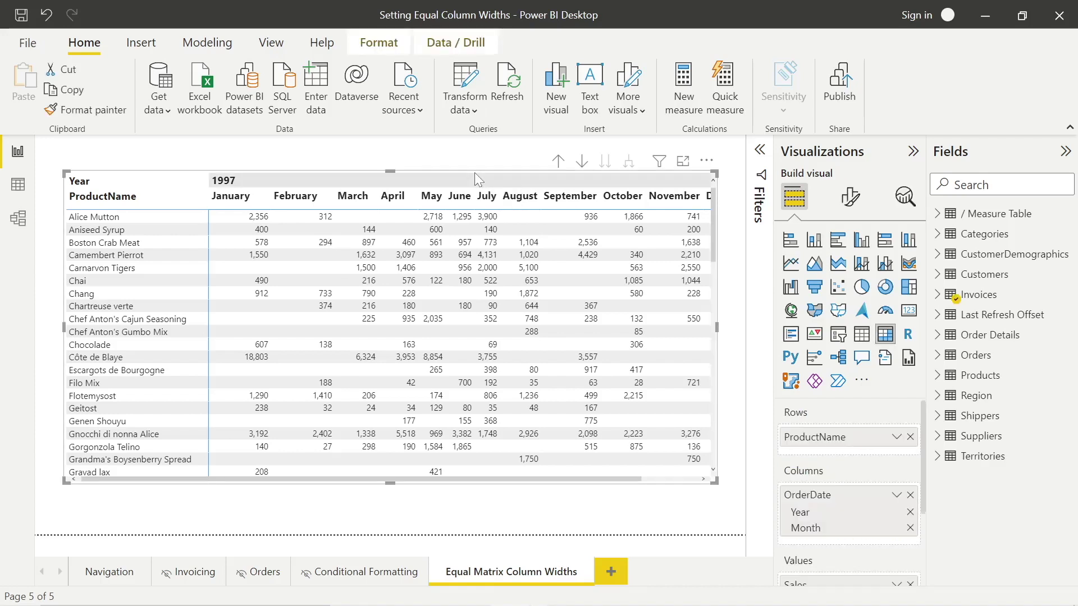
- Toggle Column headers Auto-size width off and back on so every month through December fits
click(849, 198)
text(auto)
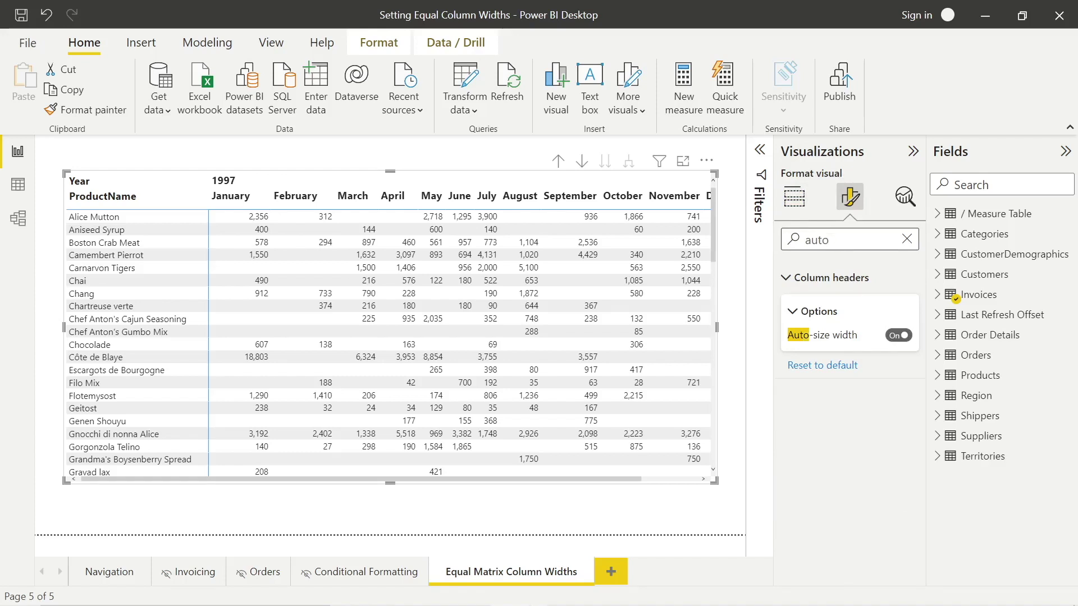
click(900, 337)
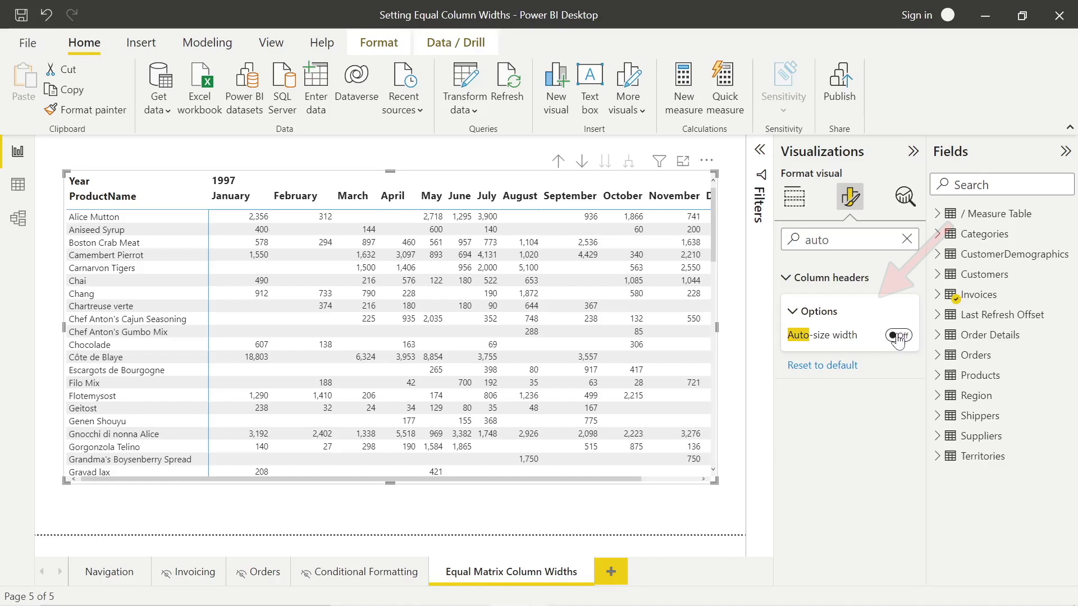
click(898, 337)
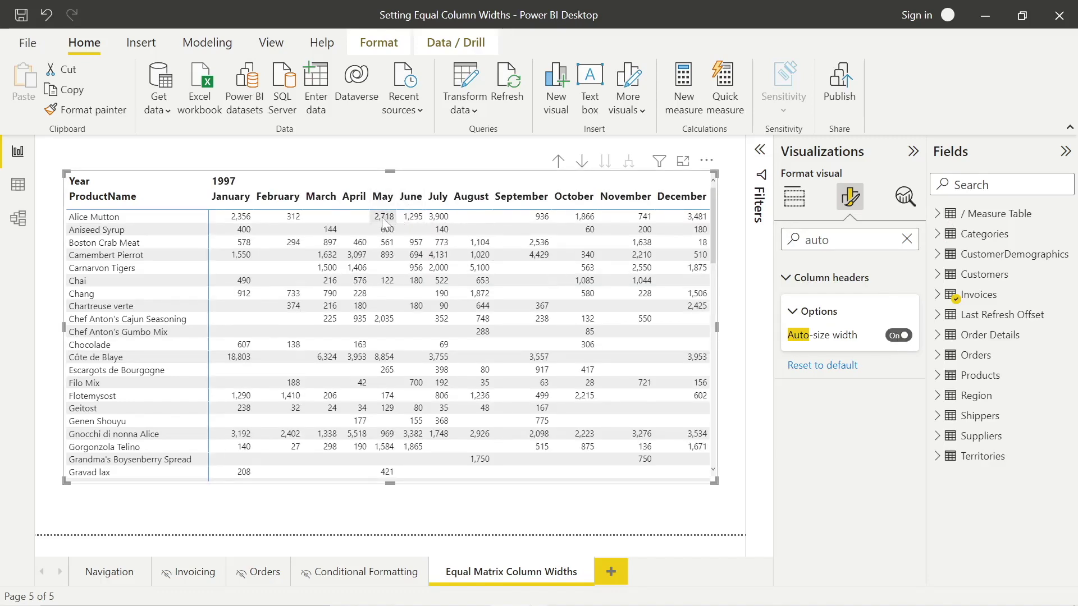
click(794, 196)
click(471, 163)
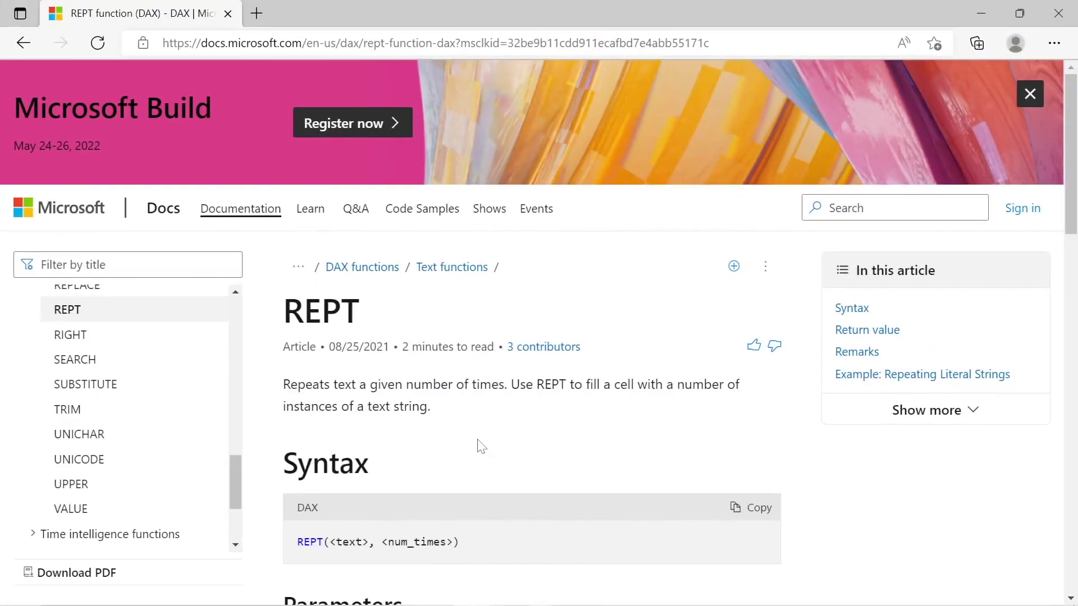
- Scroll through the REPT DAX reference's Syntax, Parameters, Remarks and Examples sections
scroll(481, 446, down, 3)
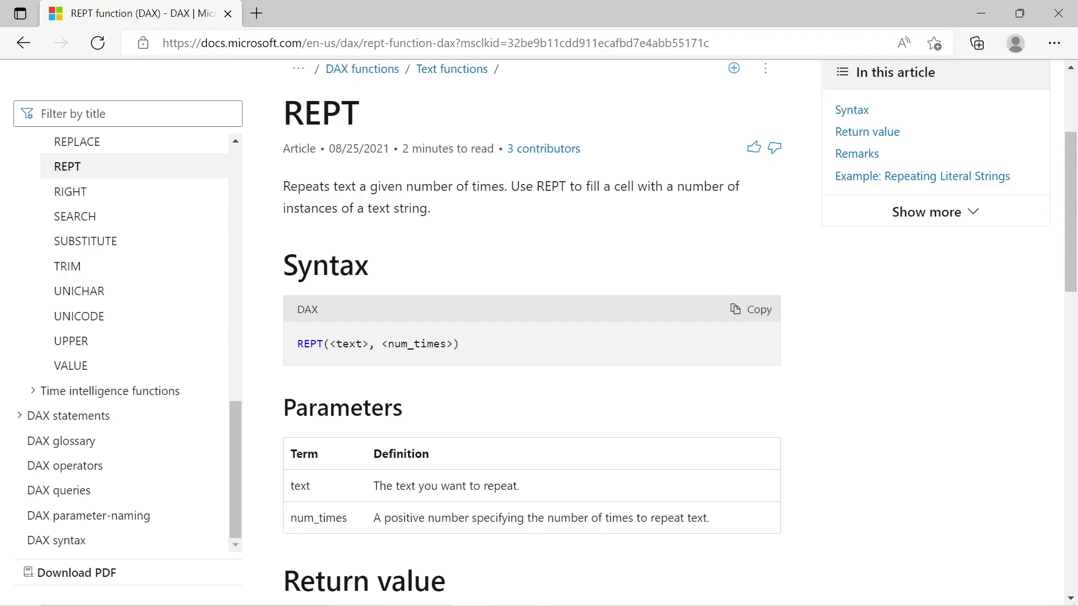
scroll(440, 391, down, 5)
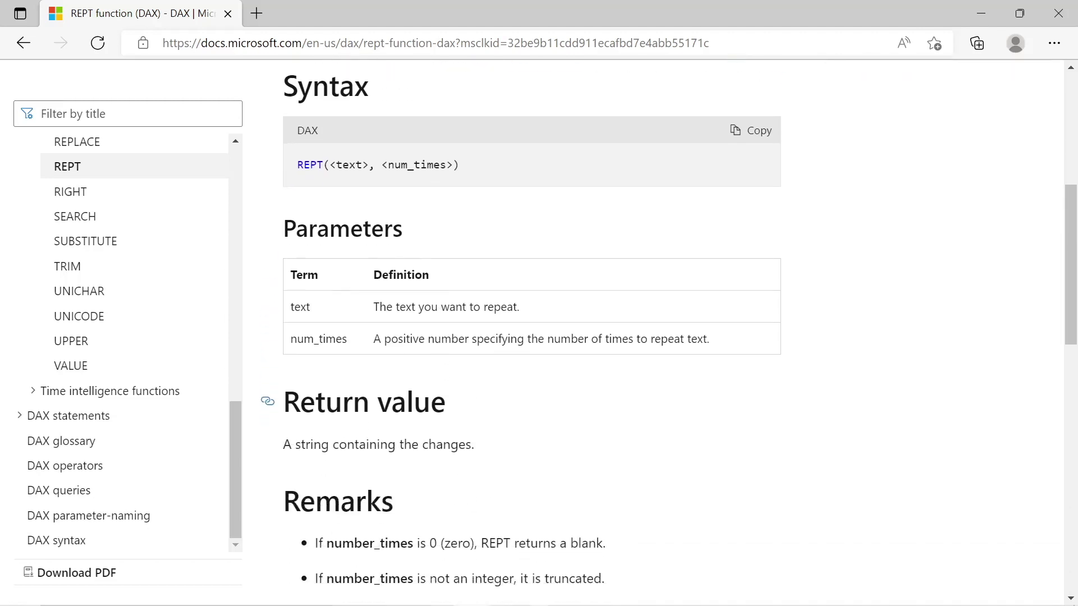
scroll(440, 415, down, 2)
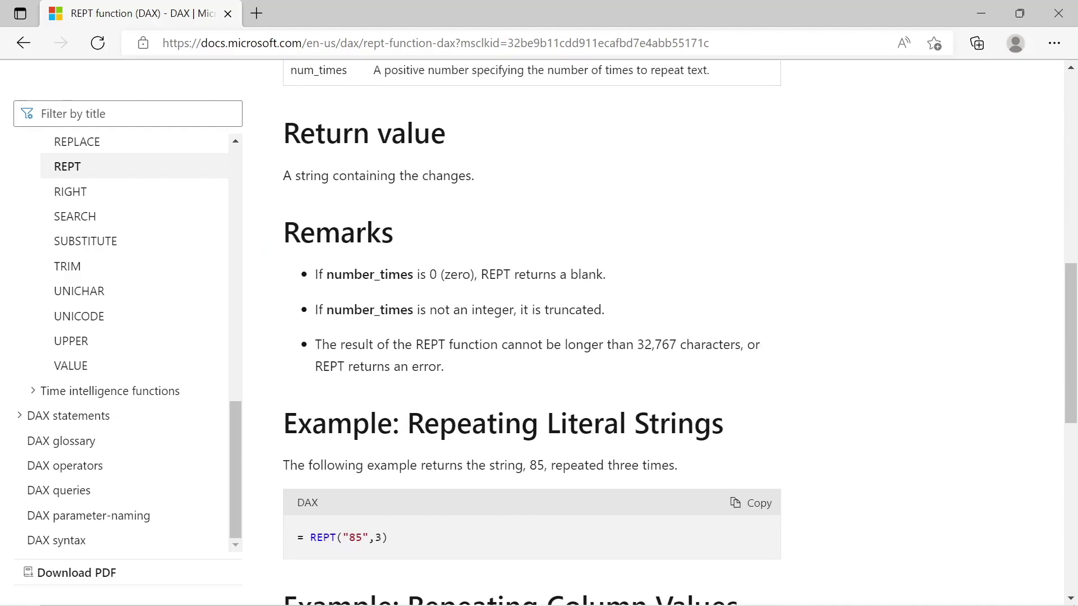
scroll(446, 365, down, 3)
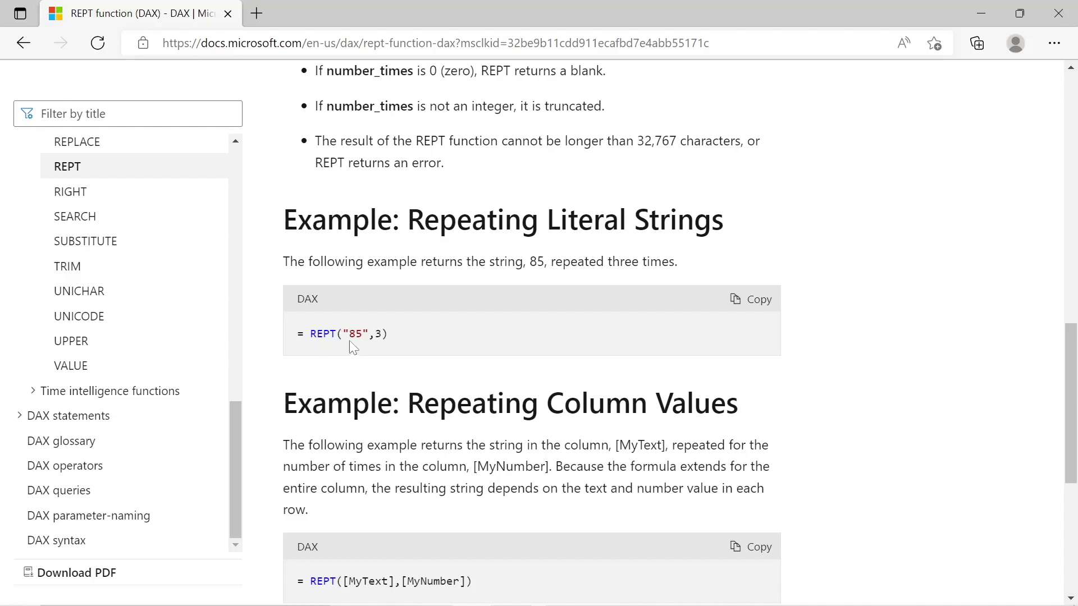
scroll(385, 408, down, 6)
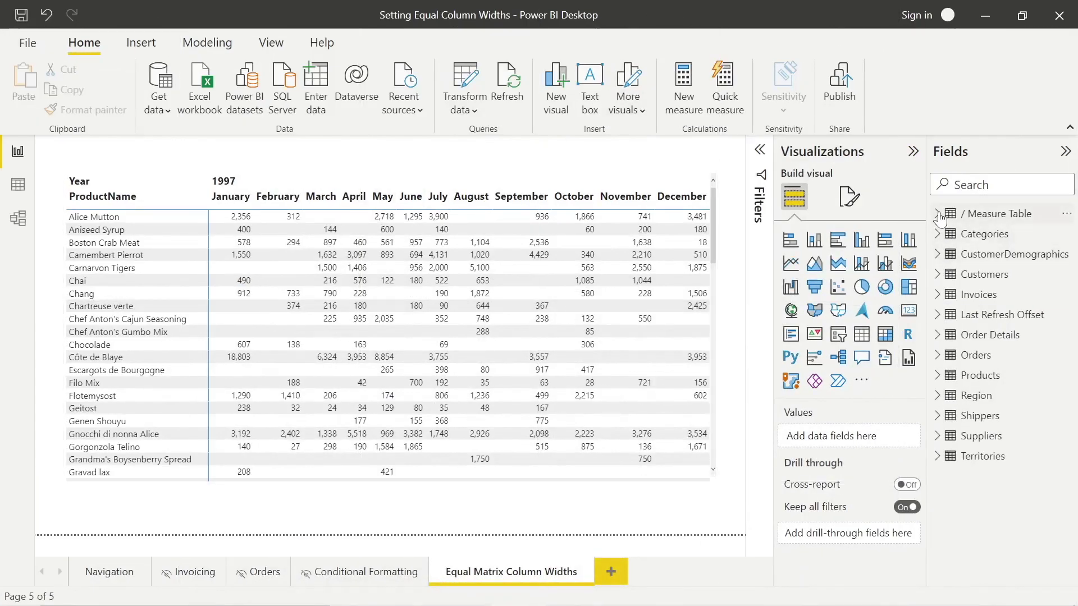
- Create a new measure named 'Fixed Column Width' in the Measure Table
click(937, 215)
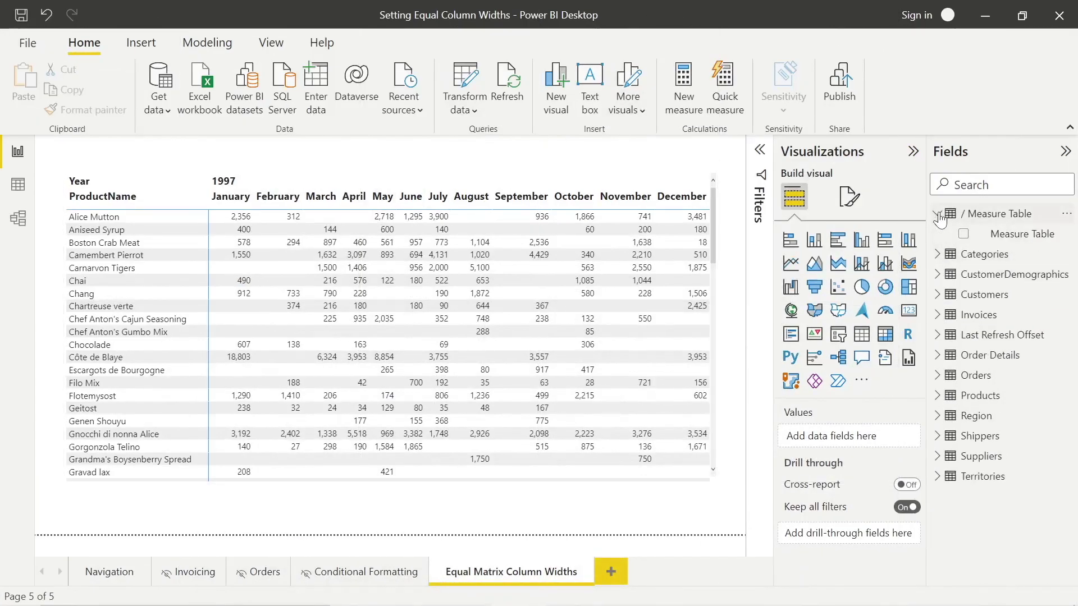
click(1067, 214)
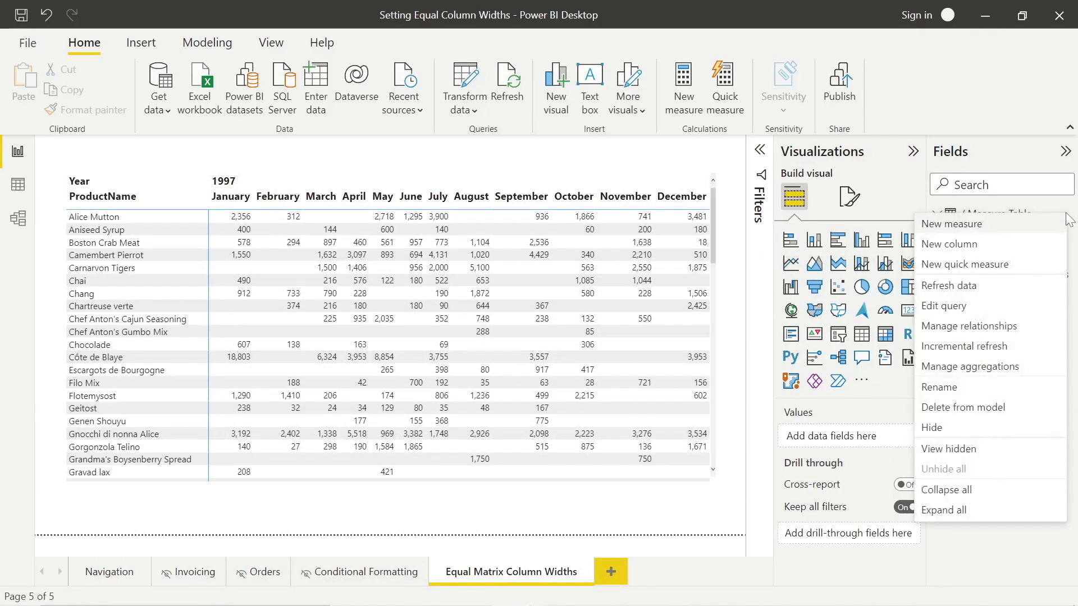
click(977, 224)
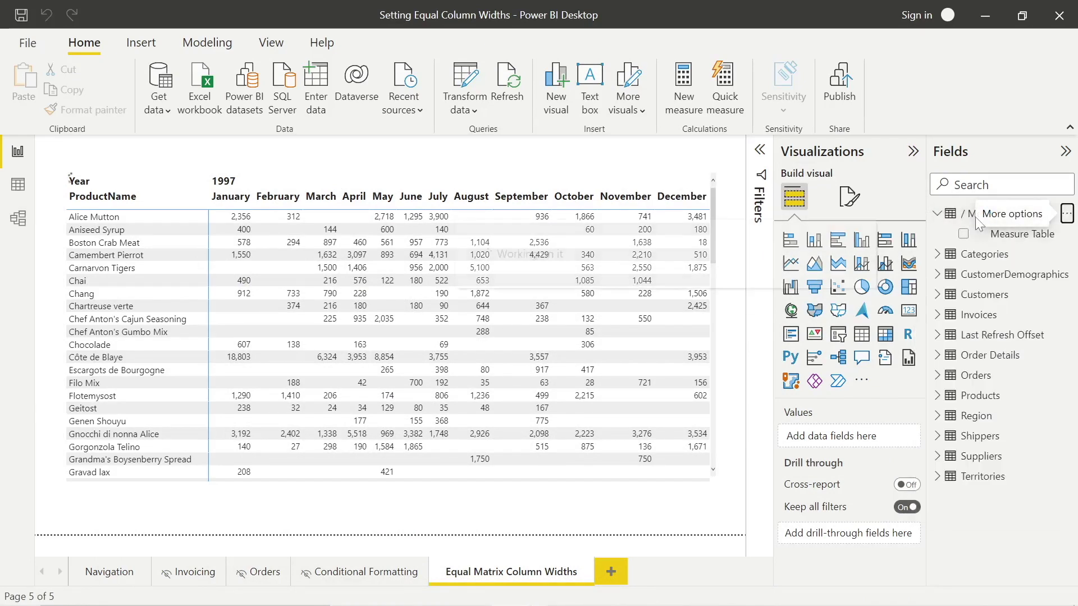
click(159, 148)
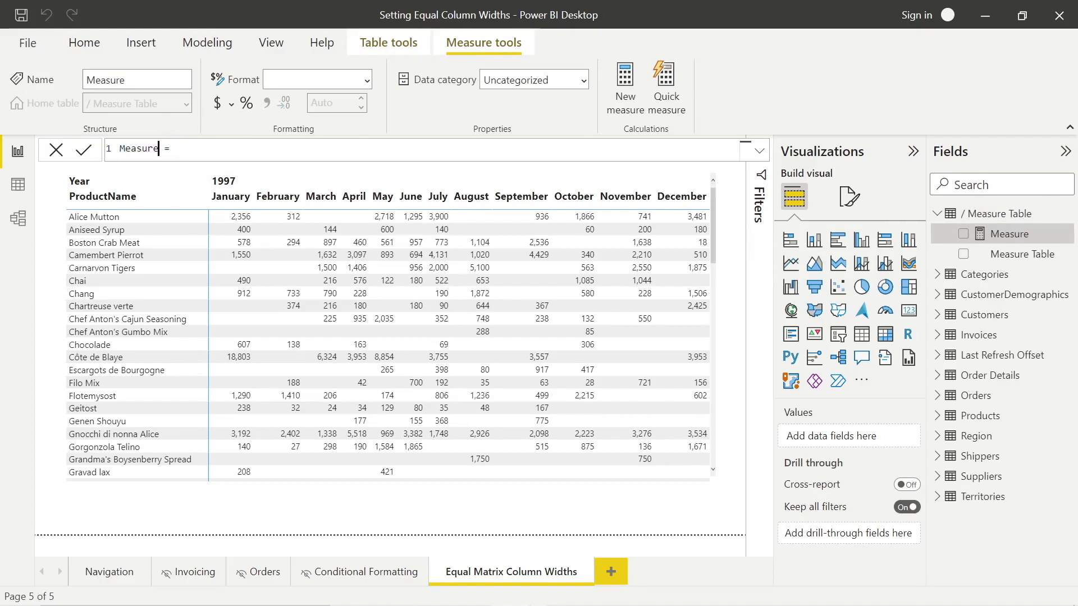
key(BackSpace)
key(BackSpace)
key(BackSpace)
key(BackSpace)
key(BackSpace)
key(BackSpace)
text(Fixed Column Width)
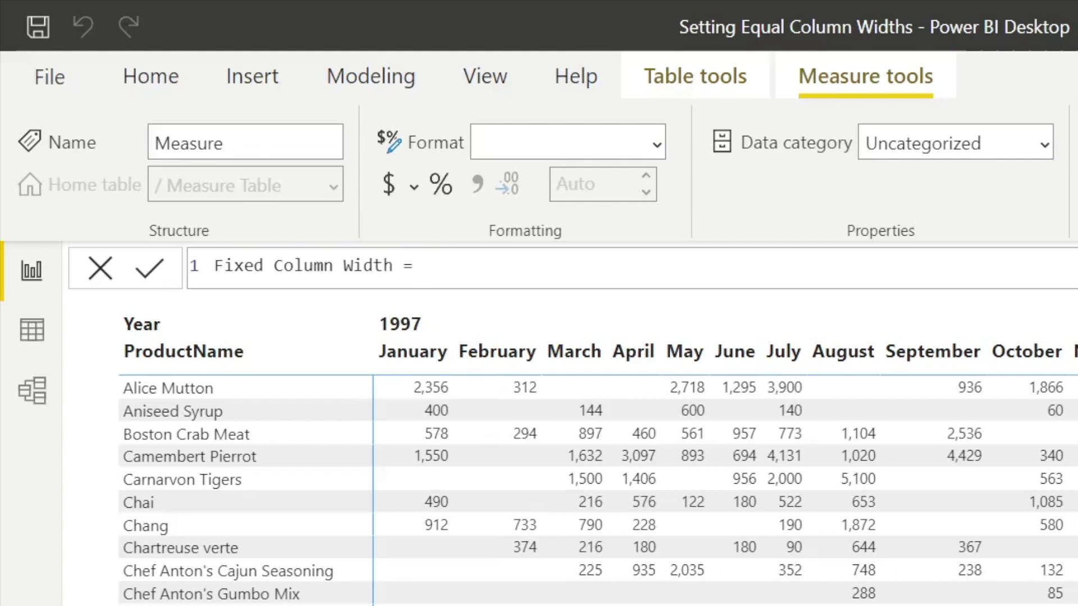
- Define the measure as REPT("00", 5) and commit it
text(REPT)
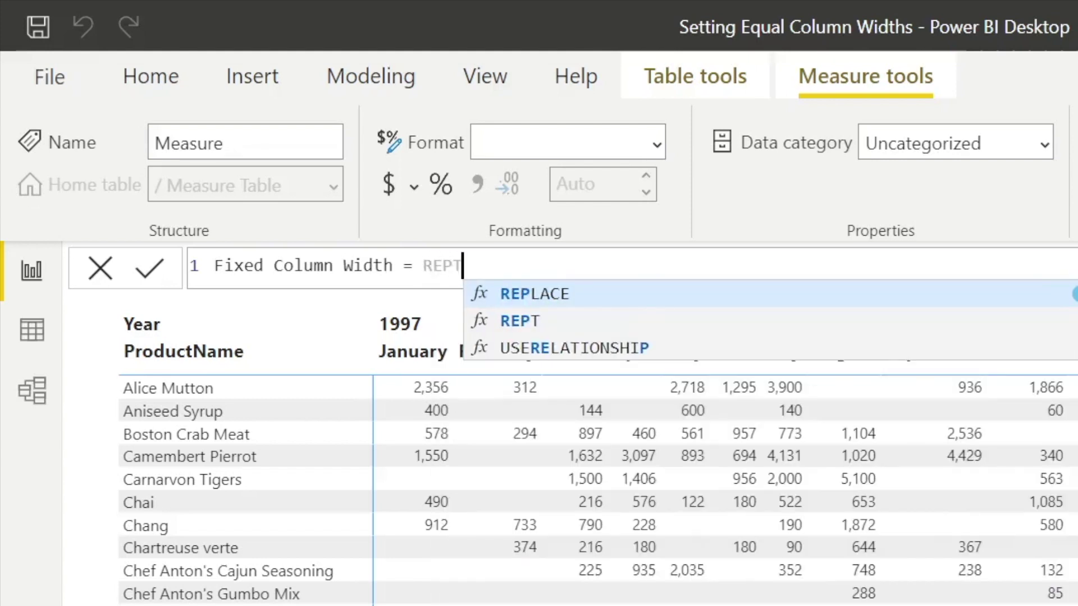
text(("0")
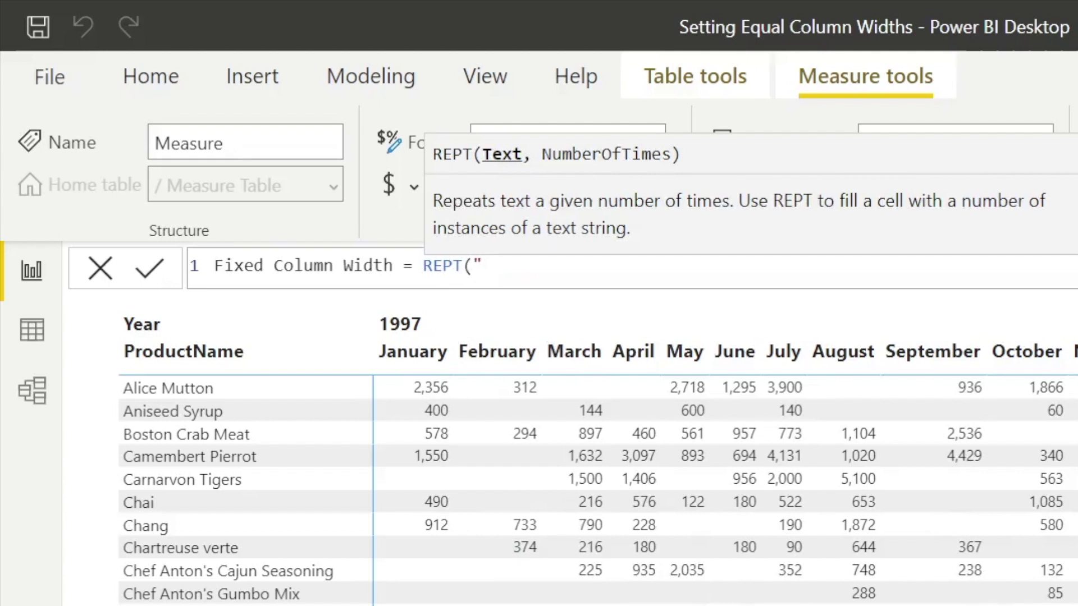
text(, )
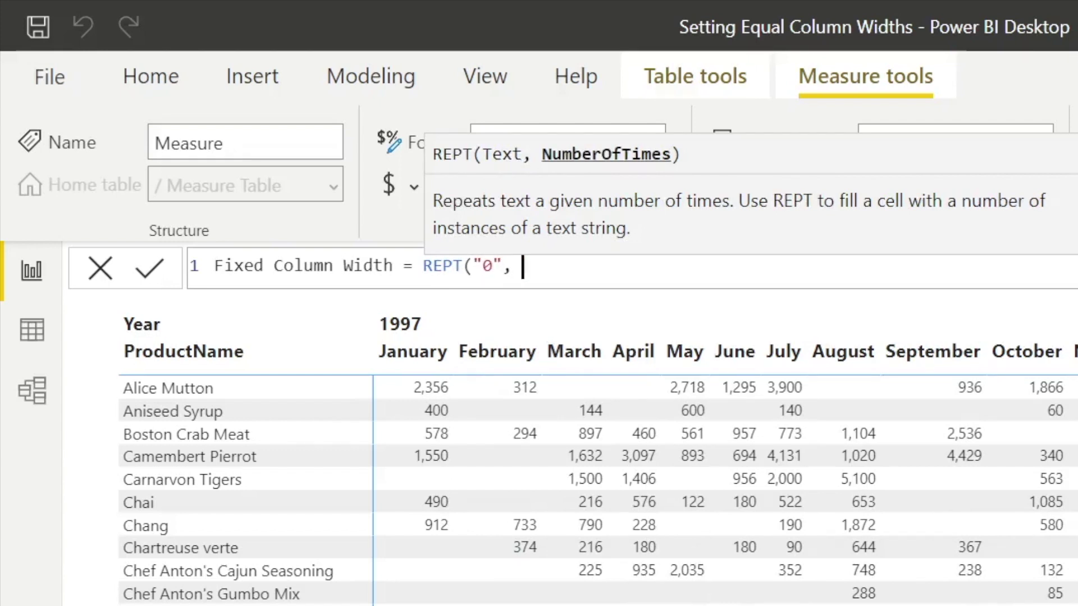
text(10))
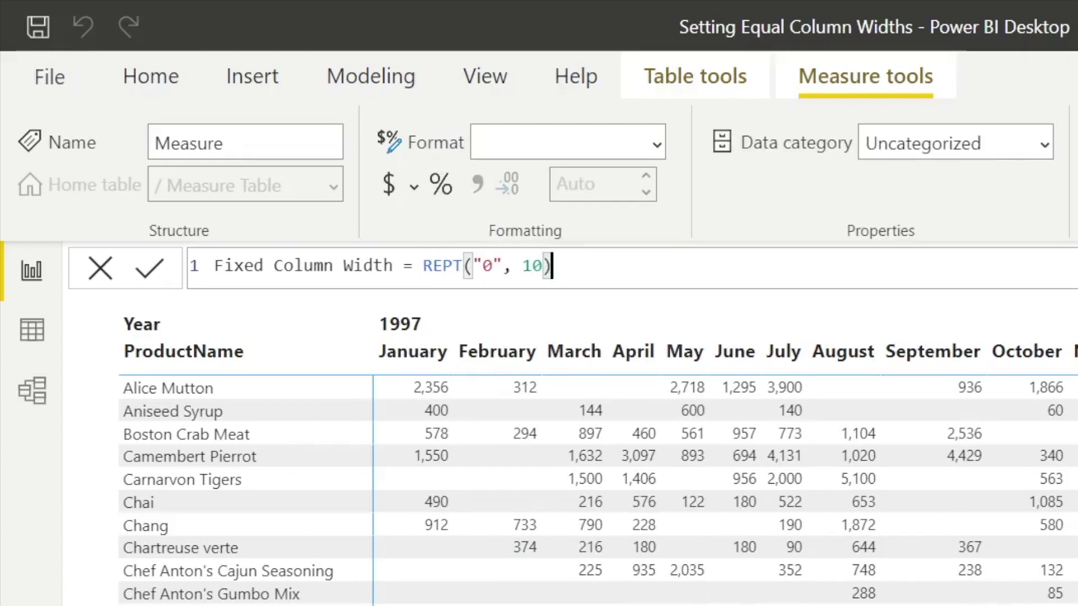
text(0)
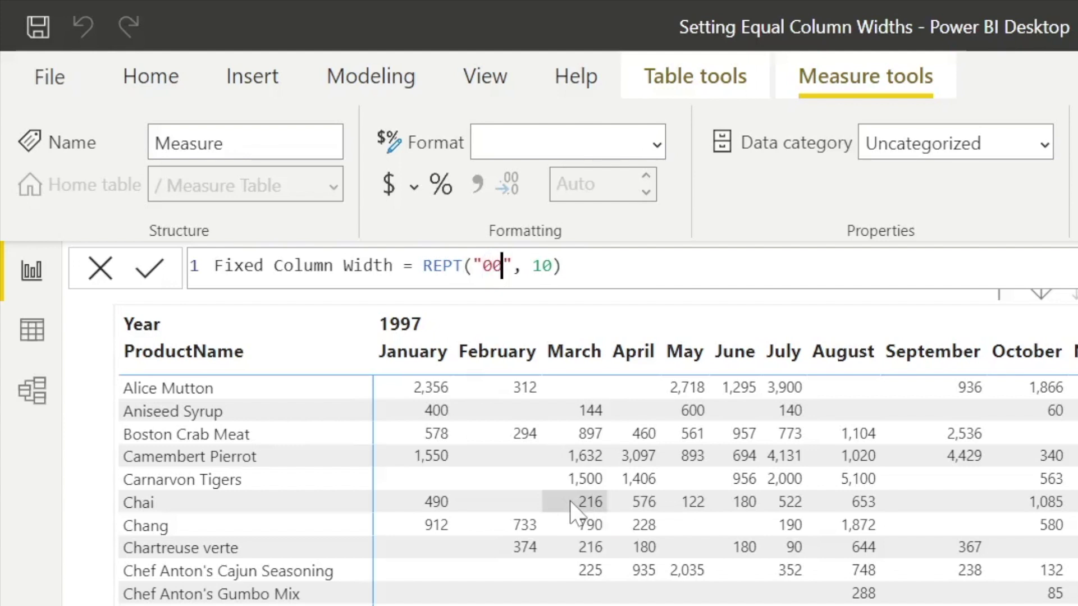
double_click(550, 266)
key(BackSpace)
text(5)
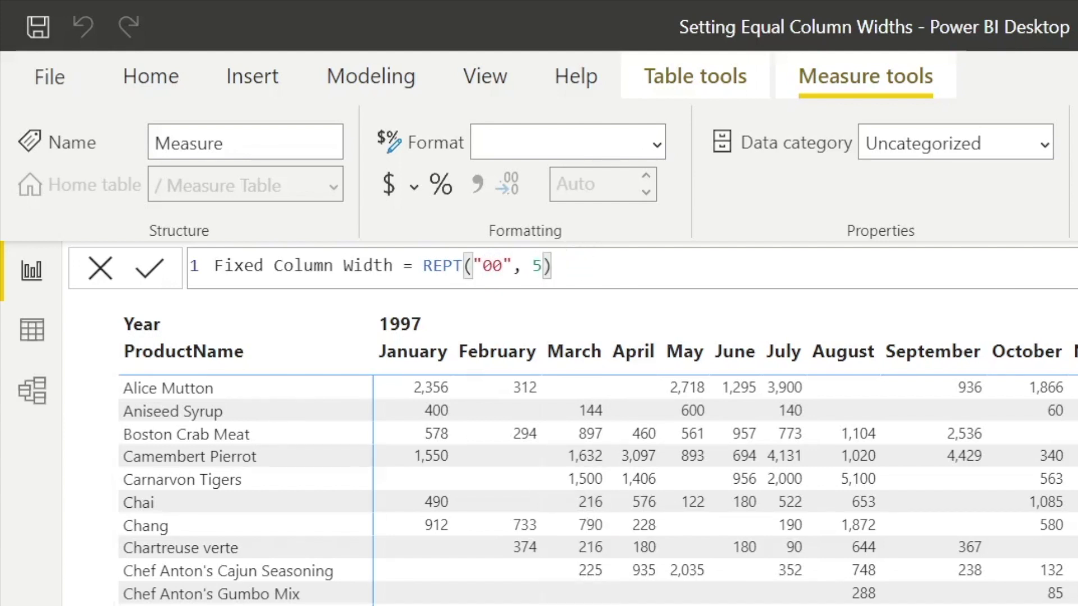
click(147, 274)
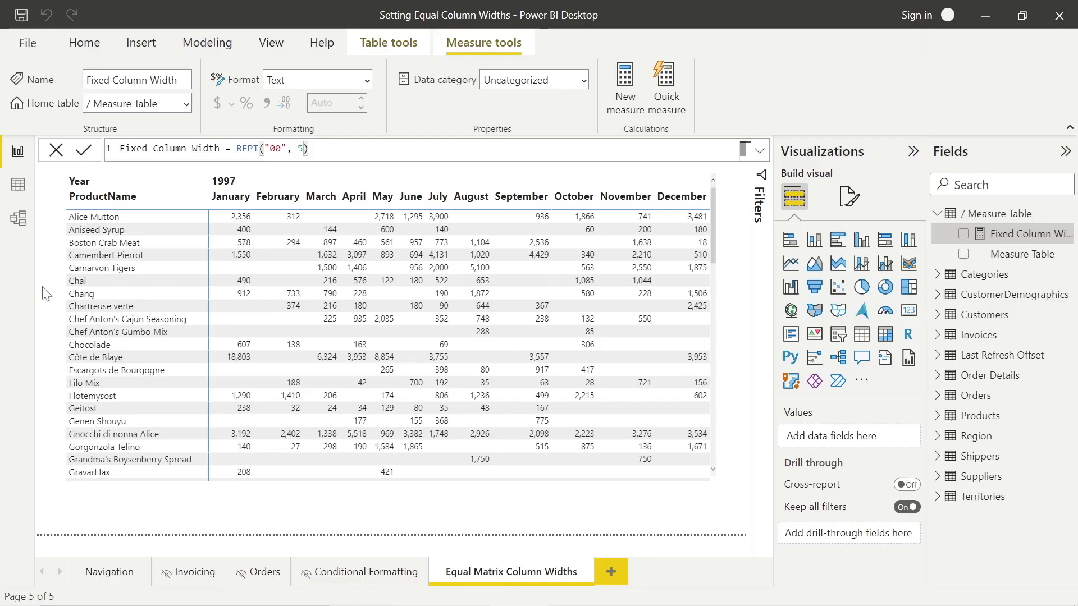
click(83, 524)
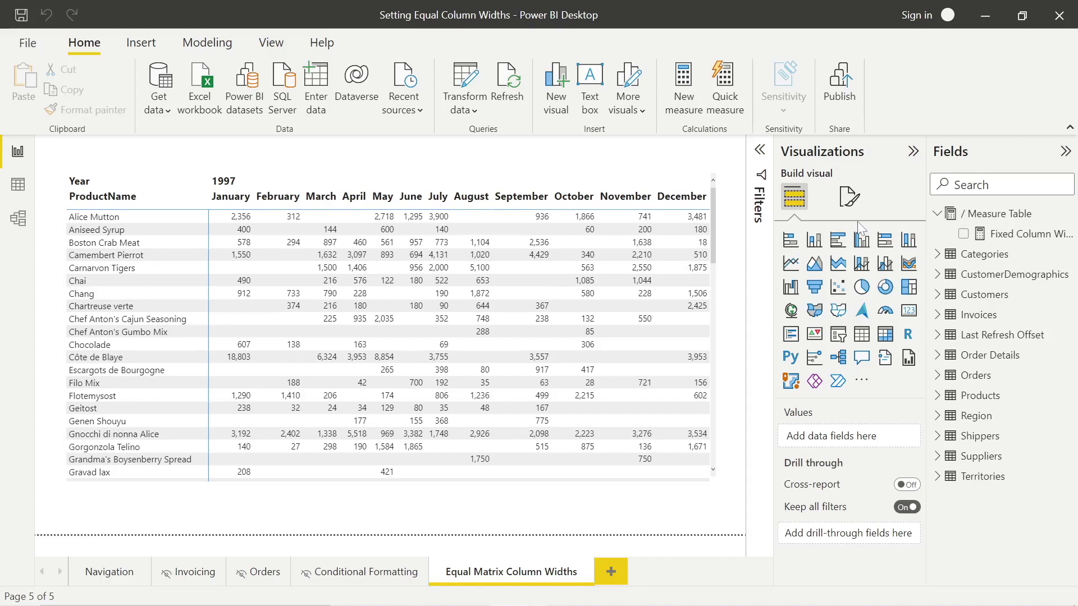
- Search the sales matrix's format options for 'auto' to check Auto-size width
click(714, 312)
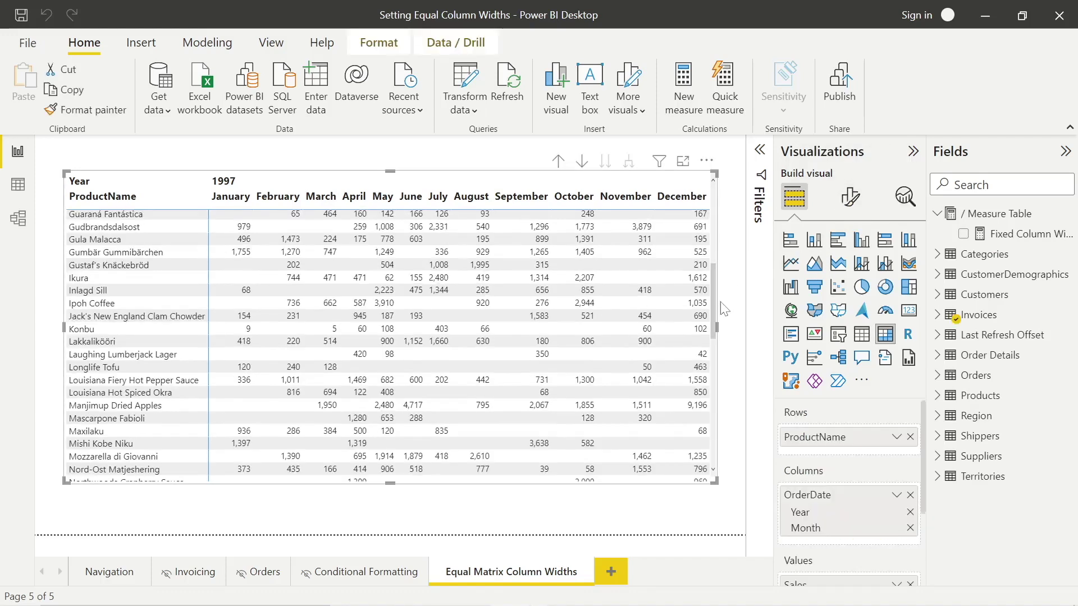
click(850, 199)
scroll(806, 390, down, 1)
scroll(806, 389, up, 1)
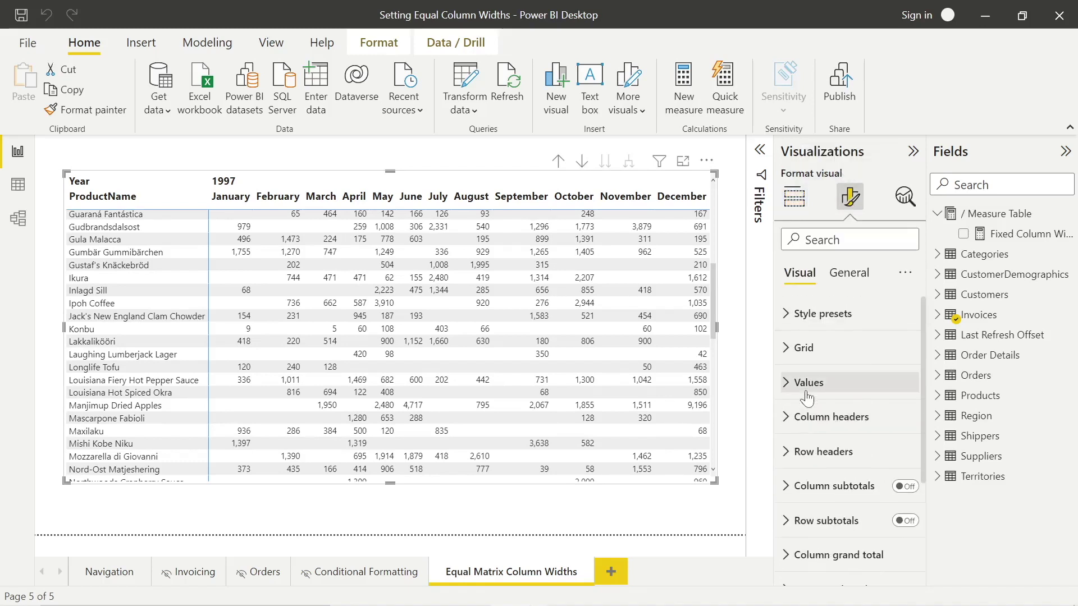
click(806, 240)
text(auto)
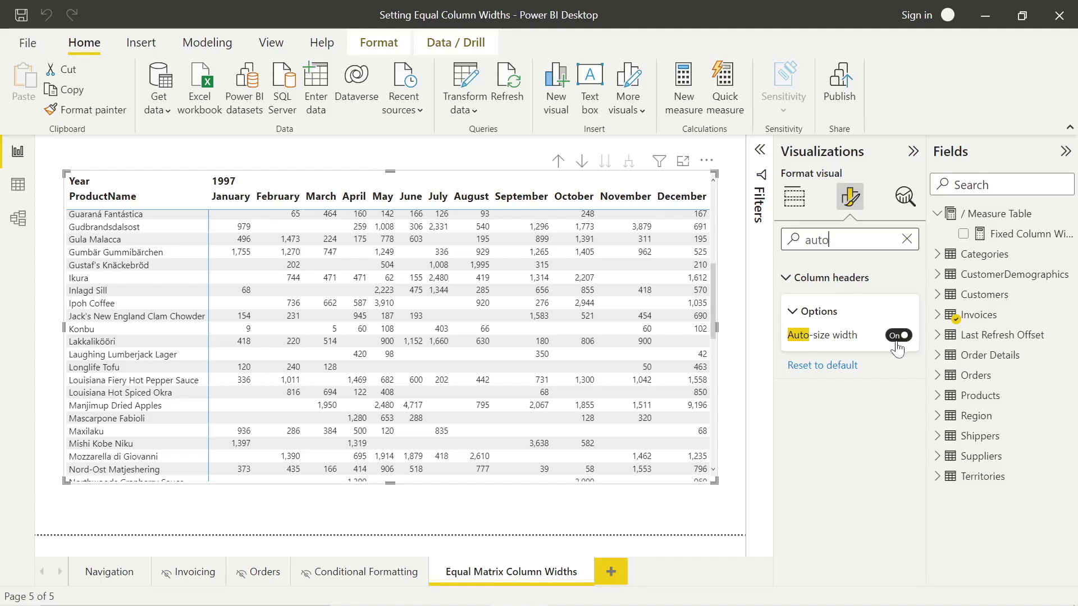
- Search the matrix format options for 'text wrap', then clear the search
key(BackSpace)
key(BackSpace)
key(BackSpace)
key(BackSpace)
text(te)
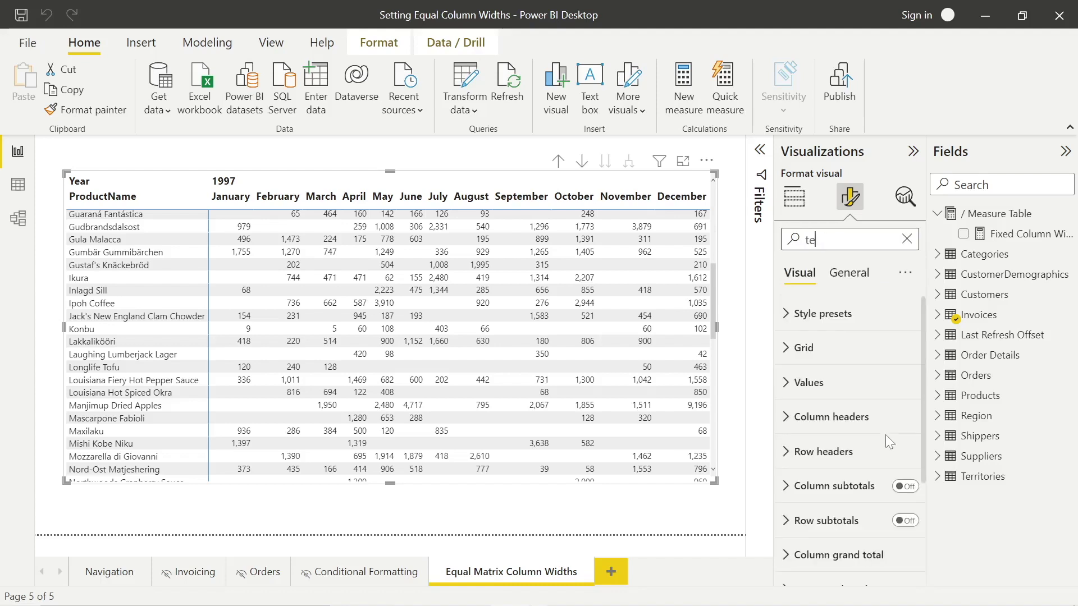
text(xt wr)
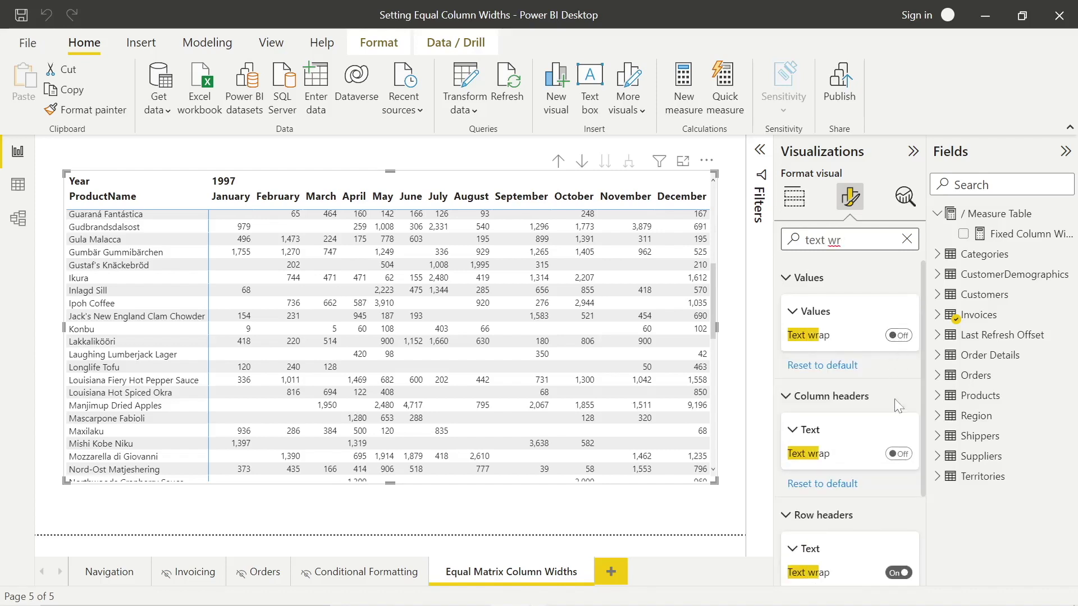
scroll(895, 461, down, 1)
scroll(895, 459, up, 1)
click(906, 239)
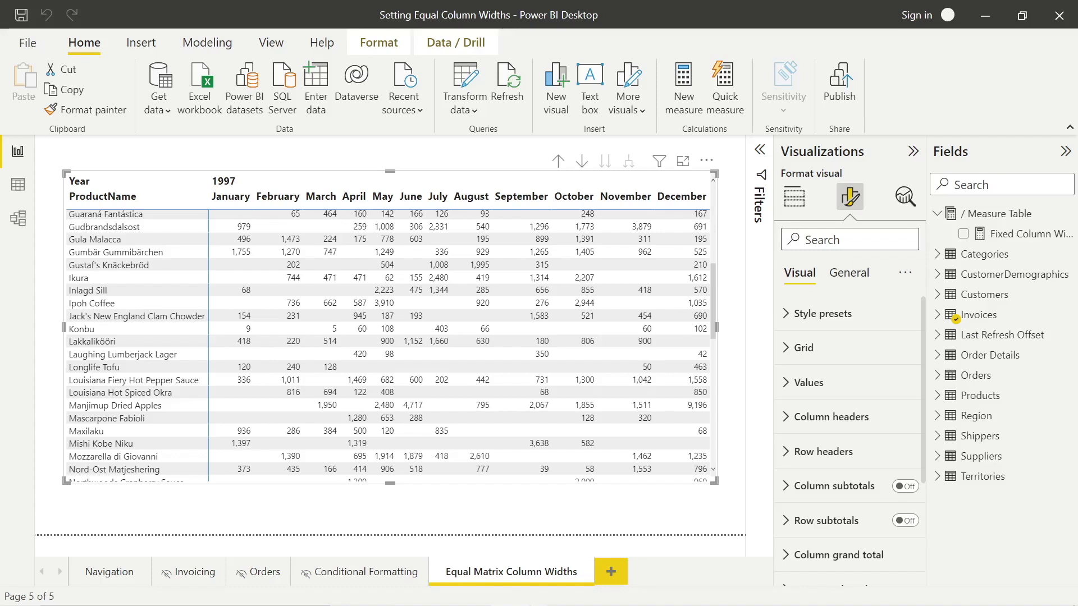
click(797, 205)
- Add Fixed Column Width to the matrix Values alongside Sales
scroll(848, 479, down, 3)
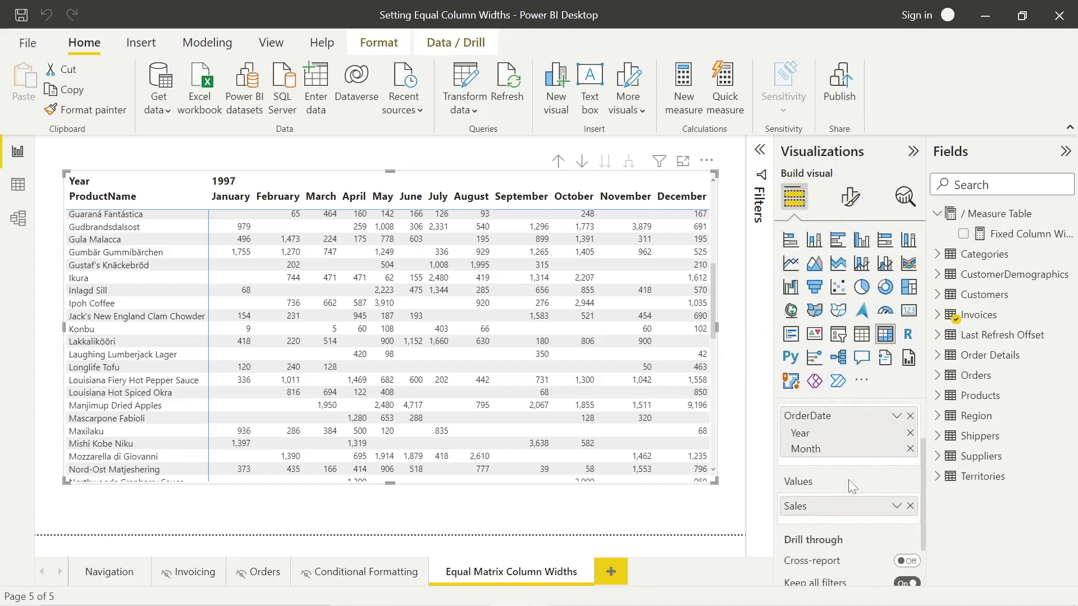
drag(1005, 232, 870, 501)
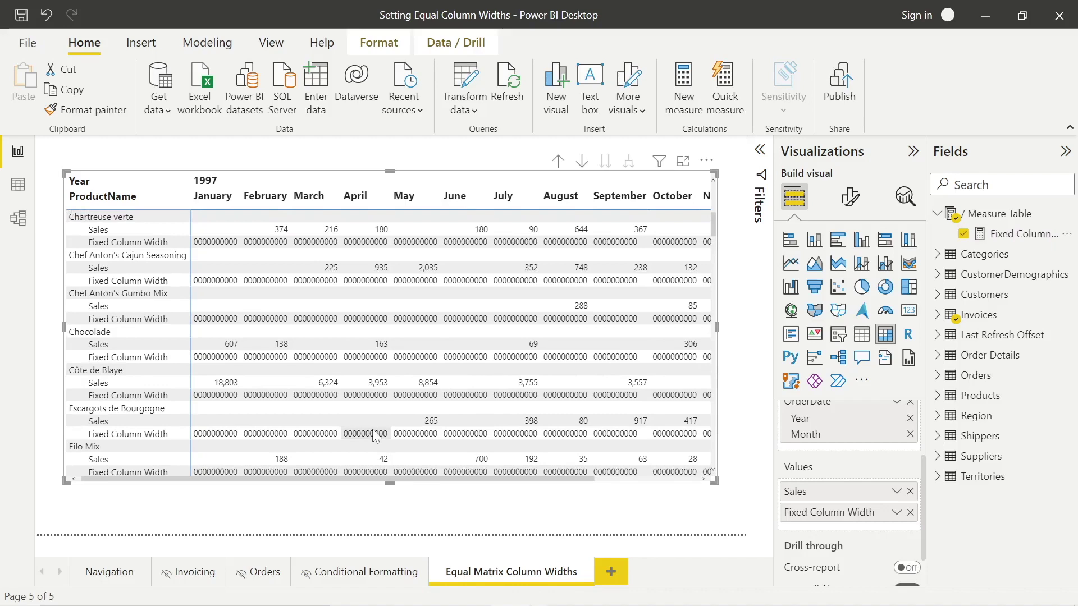
scroll(372, 429, up, 1)
scroll(299, 311, up, 5)
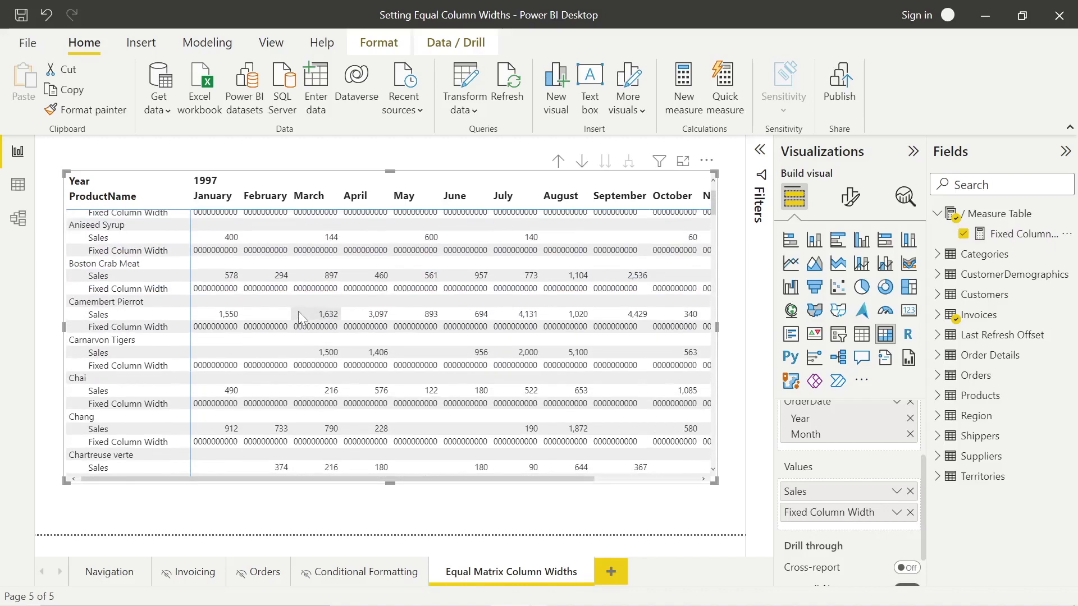
scroll(299, 311, up, 1)
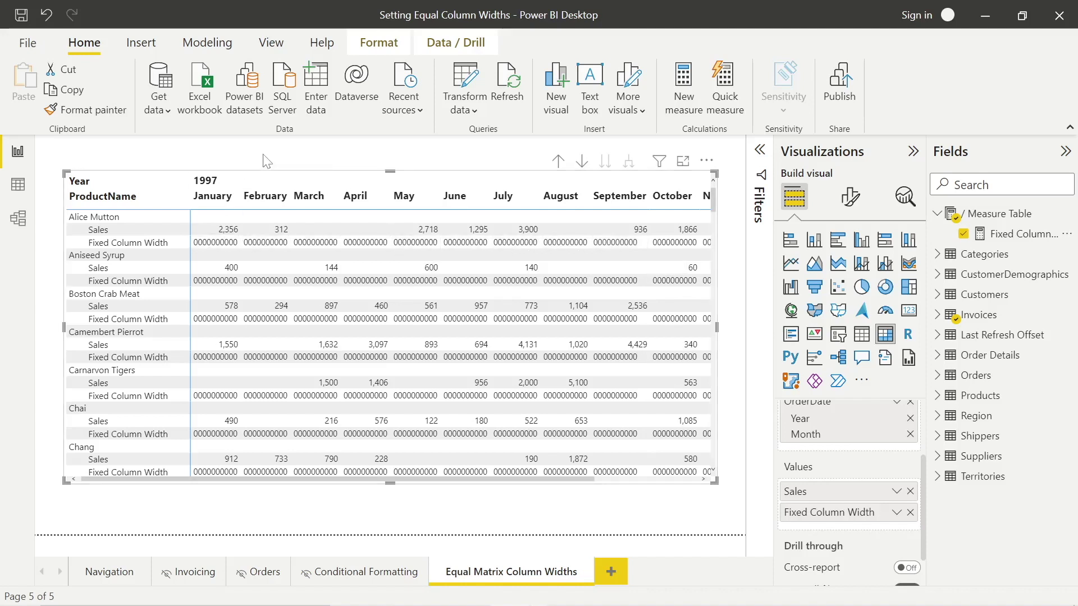
click(850, 197)
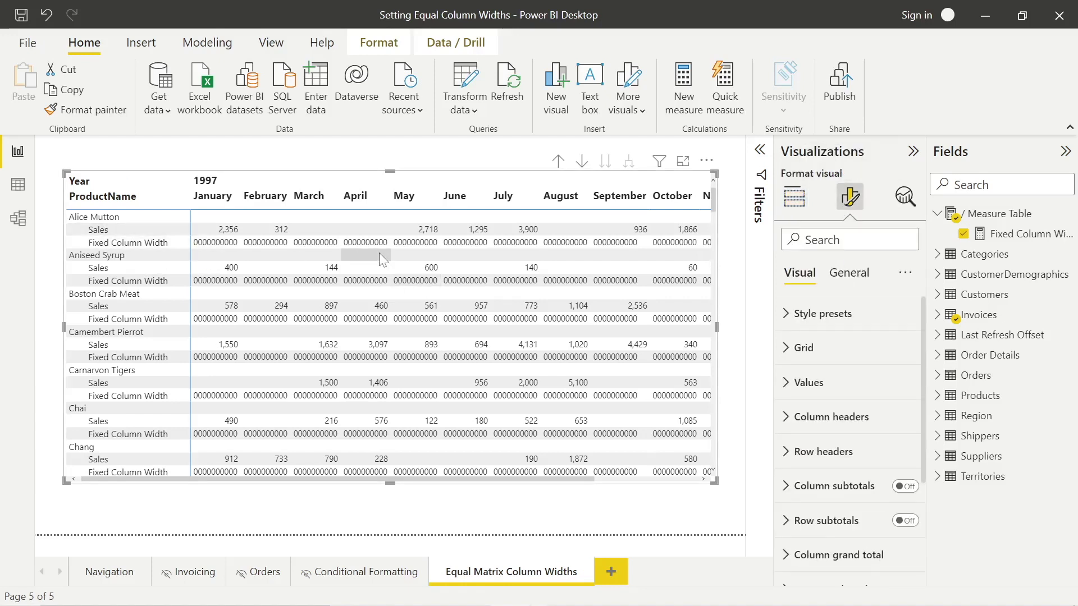
- Search format options for 'rows' to confirm Switch values to rows is On
text(r)
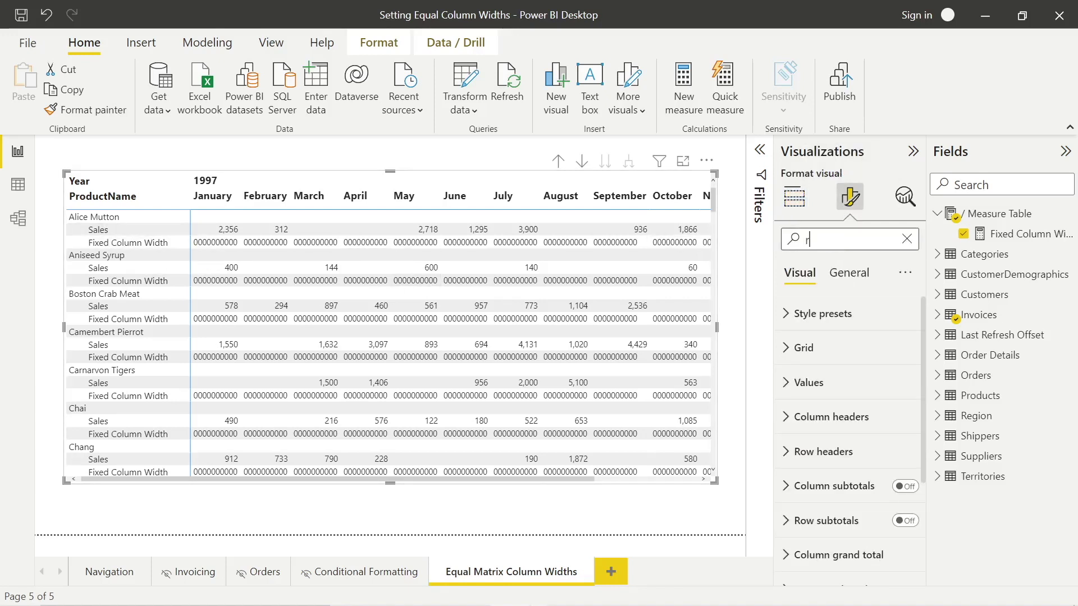
text(ows)
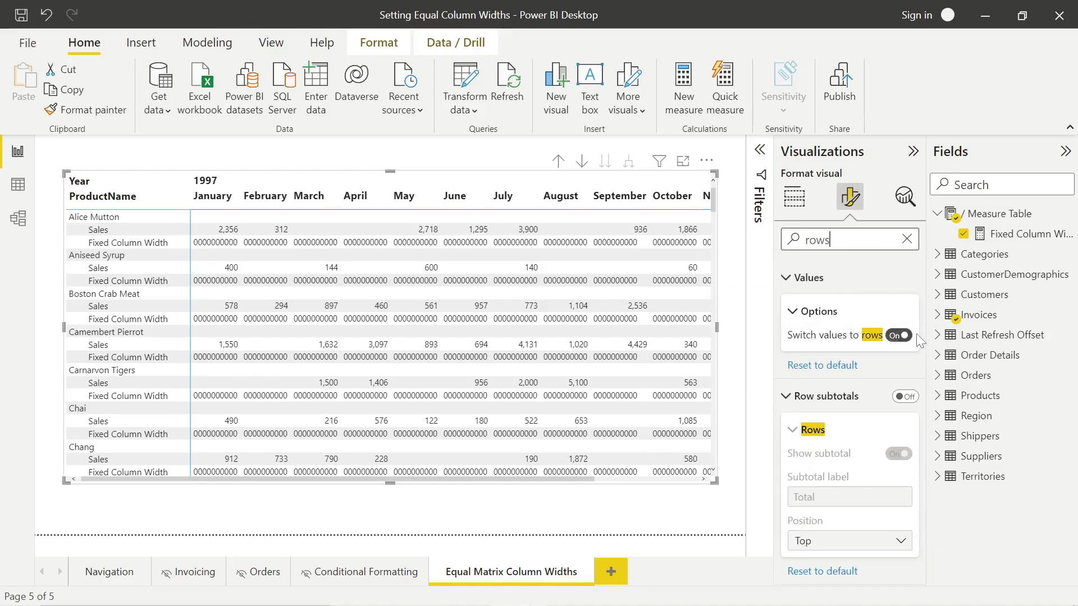
key(BackSpace)
key(BackSpace)
key(BackSpace)
key(BackSpace)
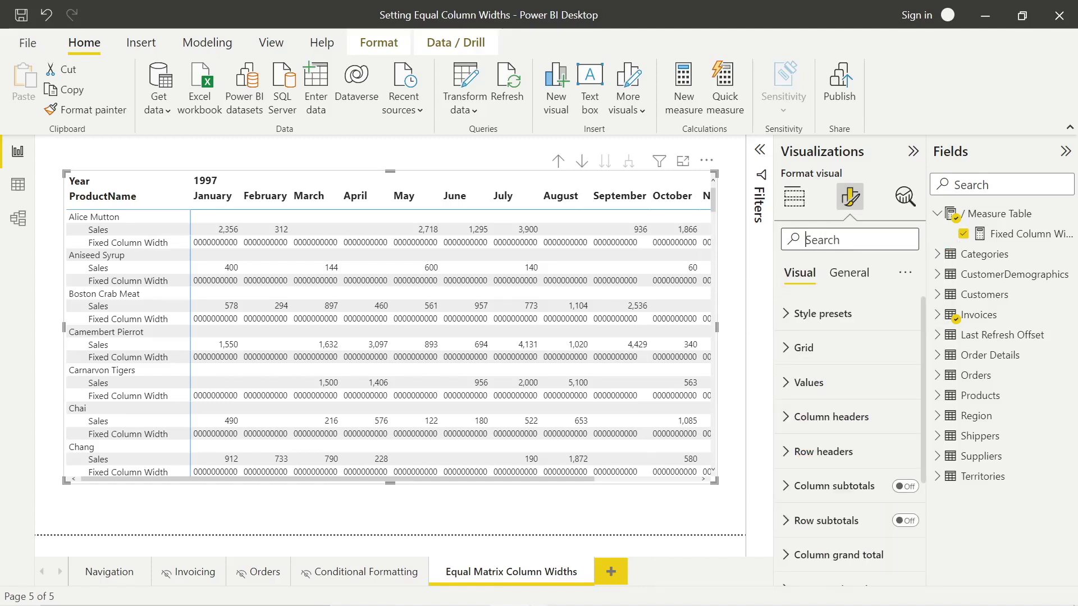
- Set Column headers Auto-size width to Off for the matrix
text(auto)
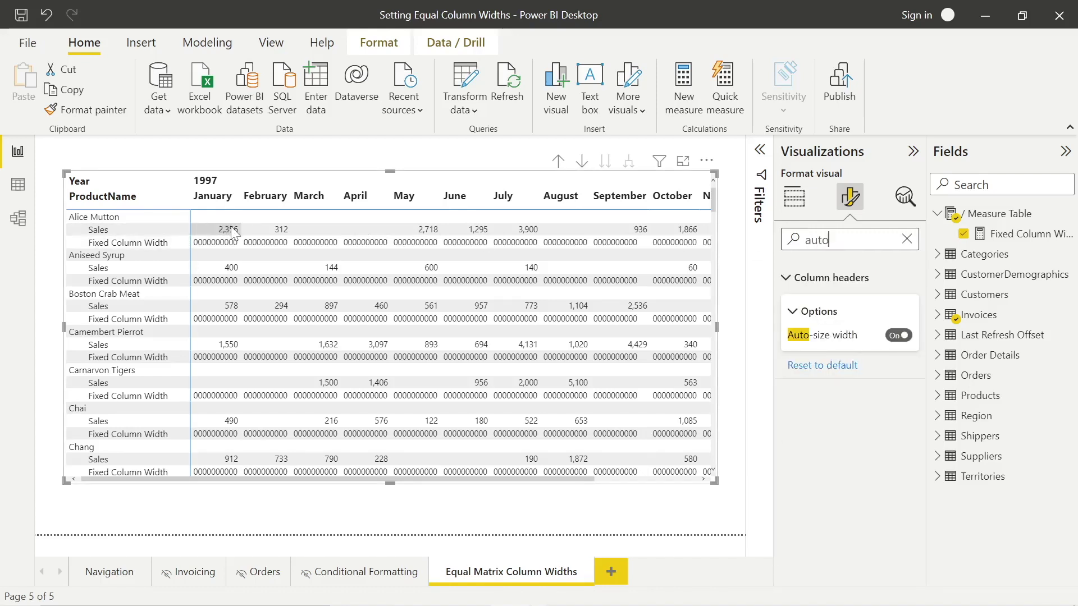
click(904, 336)
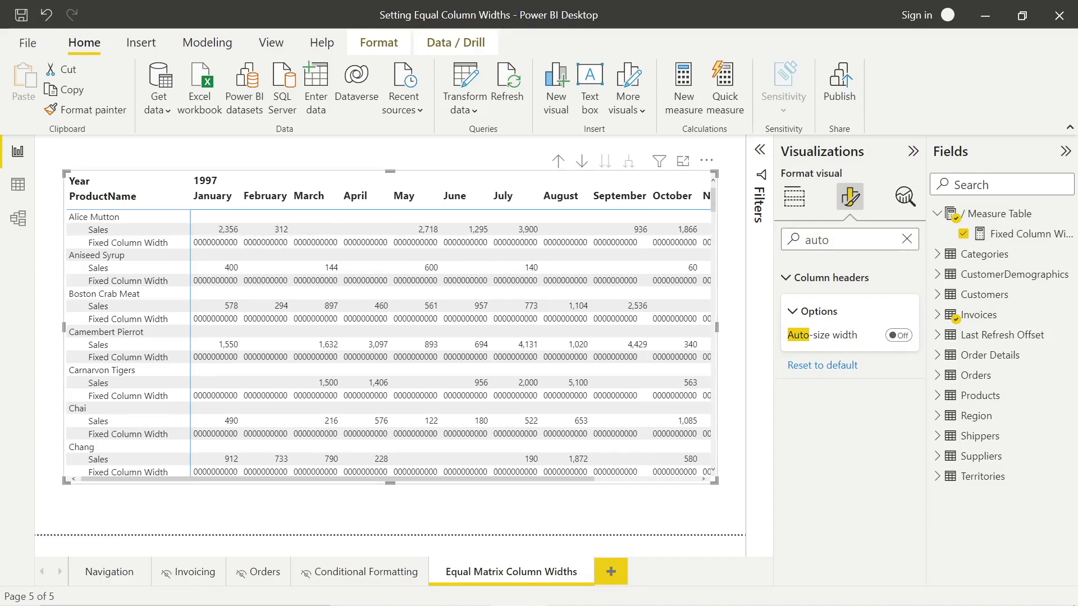
click(906, 239)
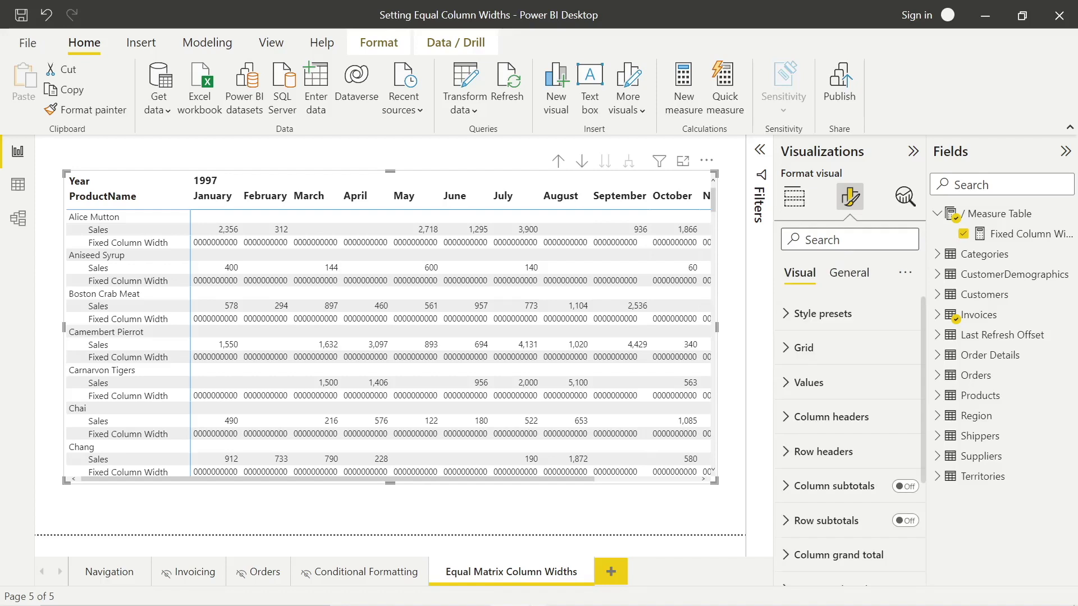
- Remove Fixed Column Width from the matrix Values, leaving only Sales
click(793, 197)
scroll(847, 494, down, 3)
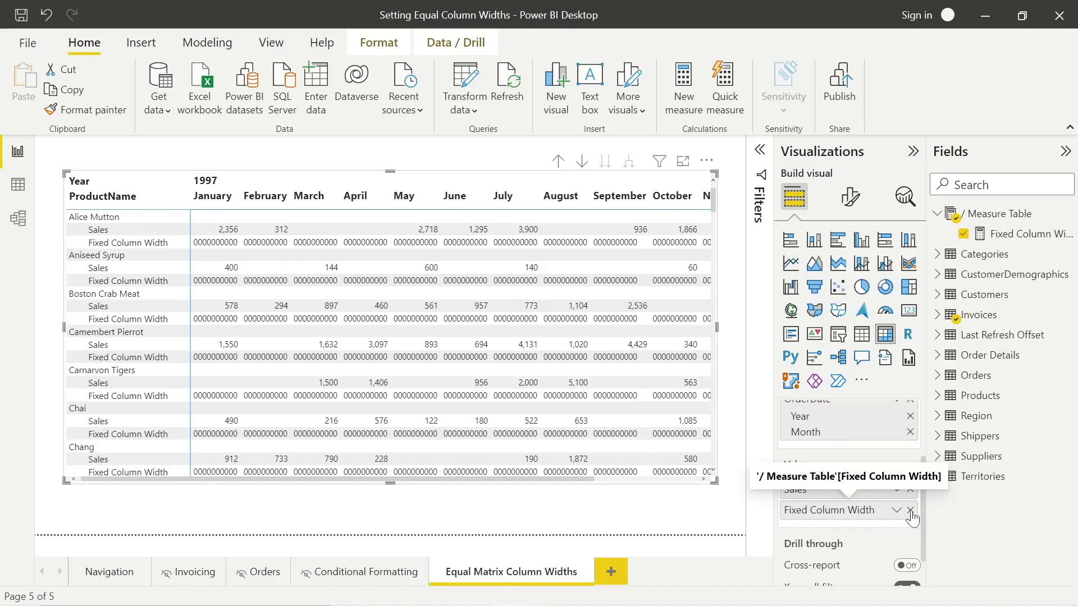
click(910, 510)
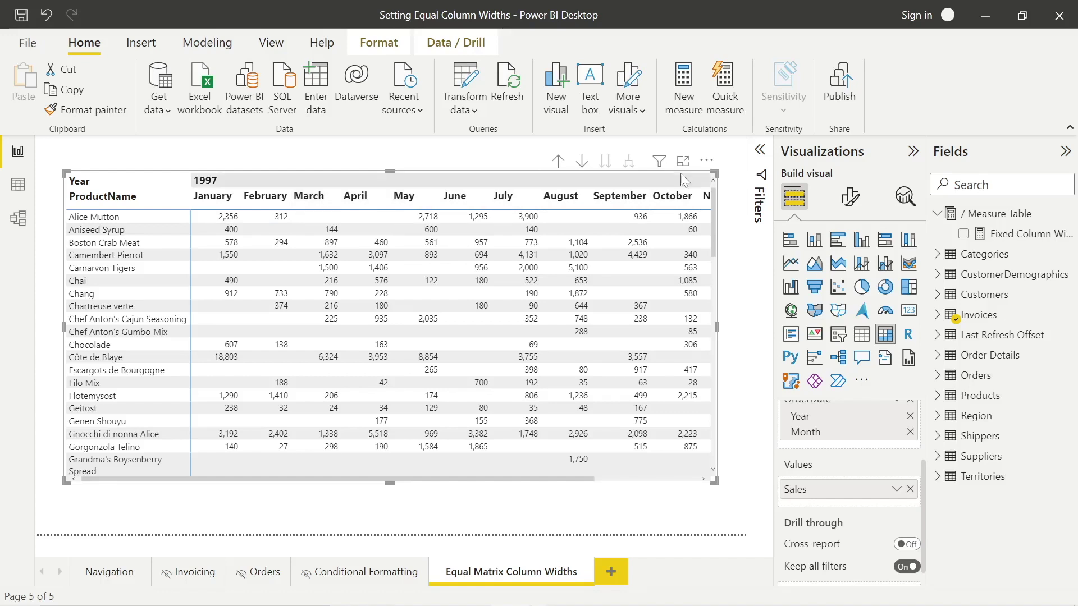
click(855, 208)
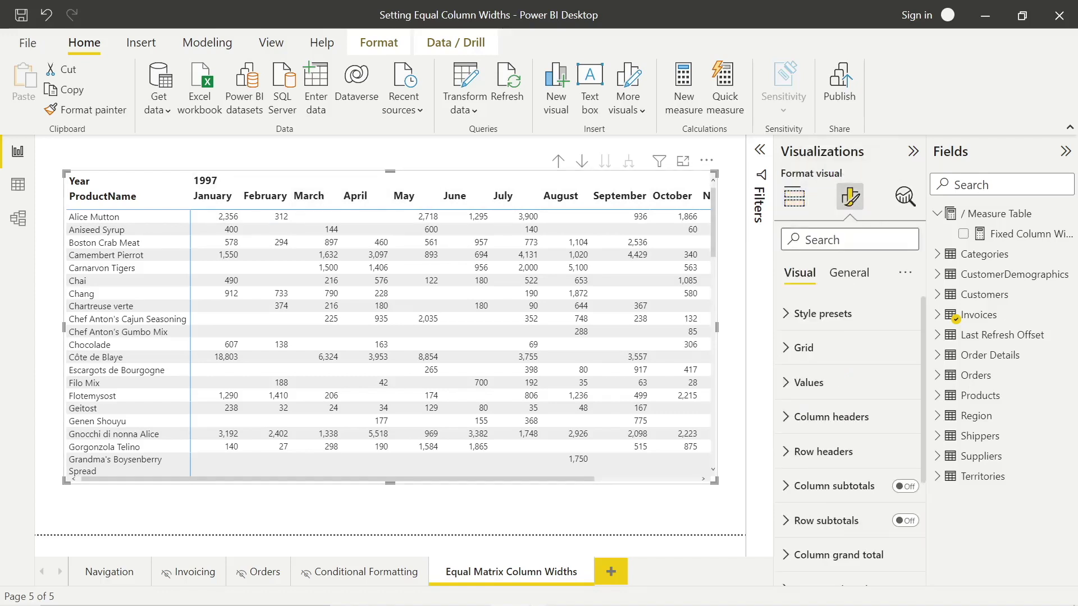
text(auto)
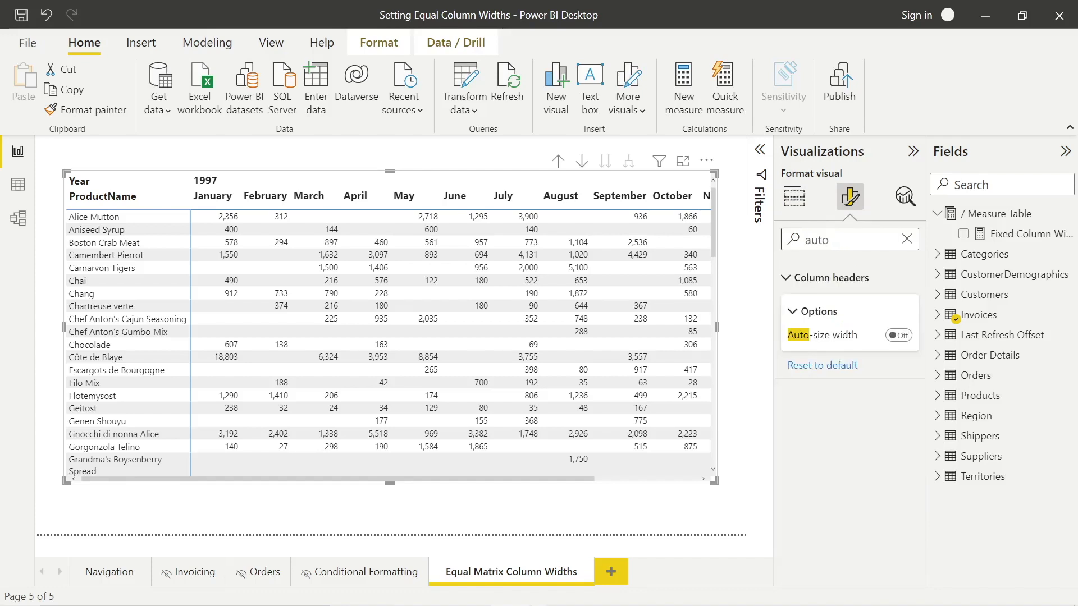
click(899, 335)
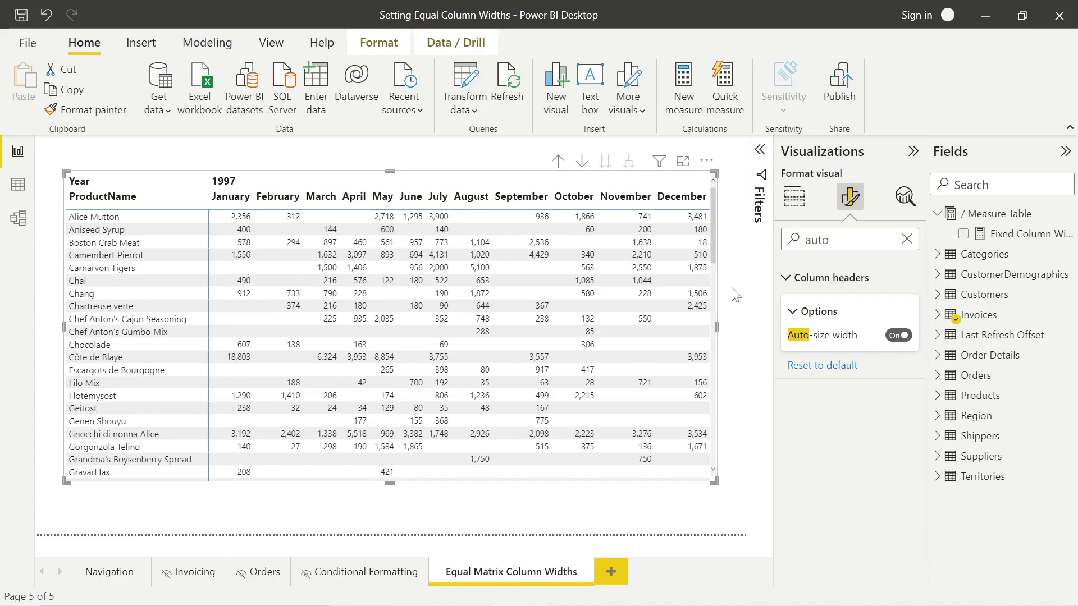
click(807, 206)
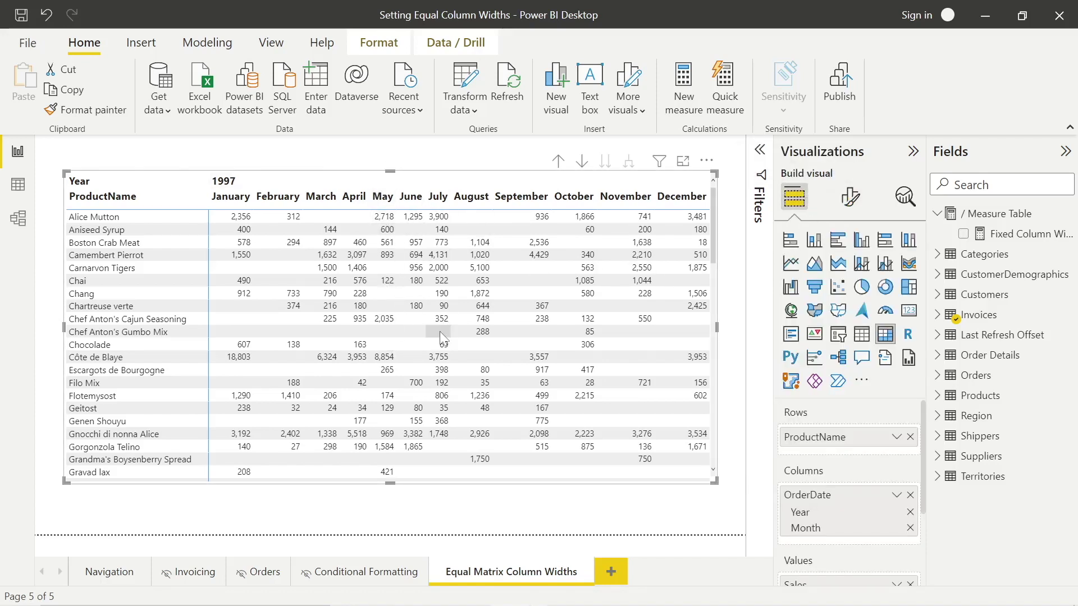
click(422, 160)
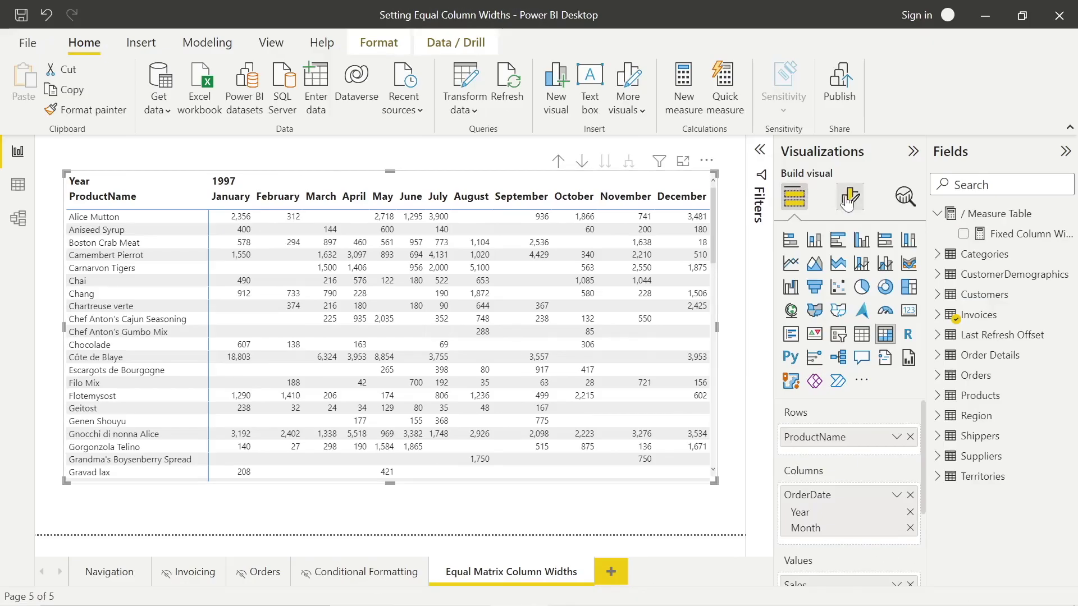
text(auto size)
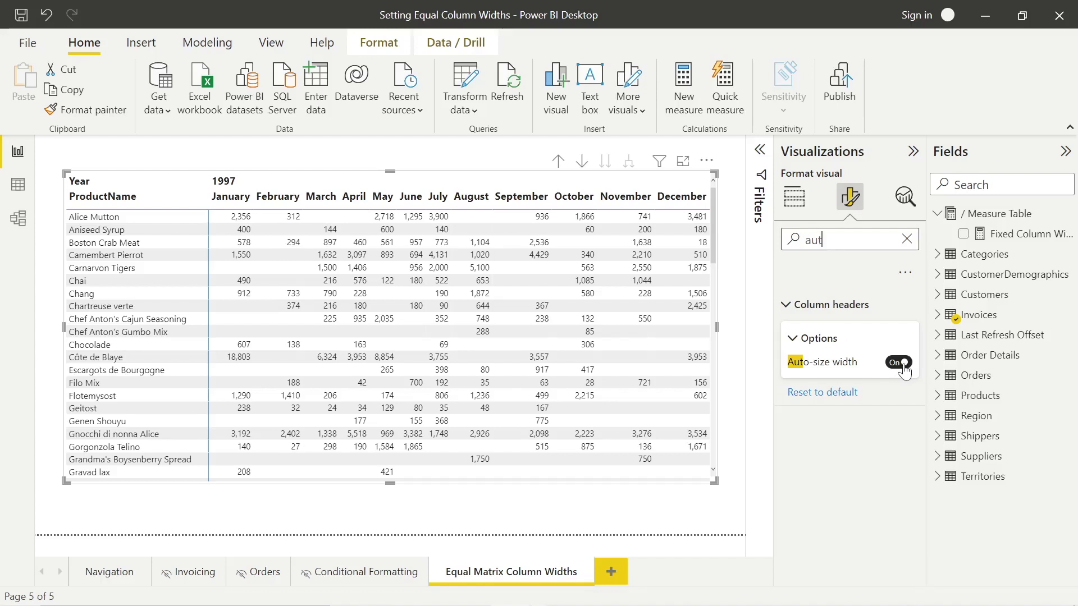
click(907, 239)
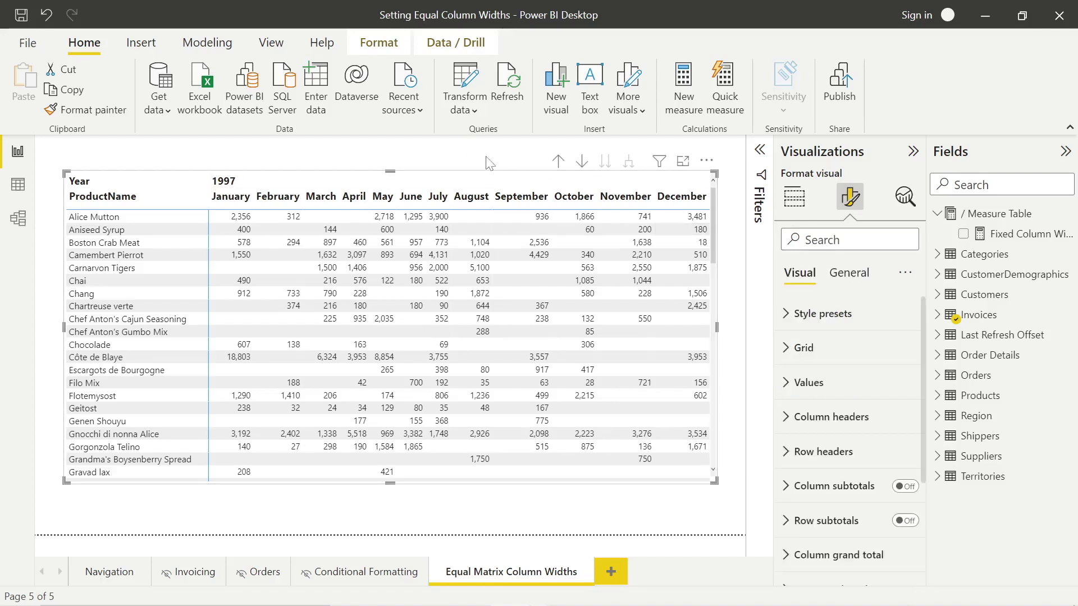
click(494, 164)
click(461, 178)
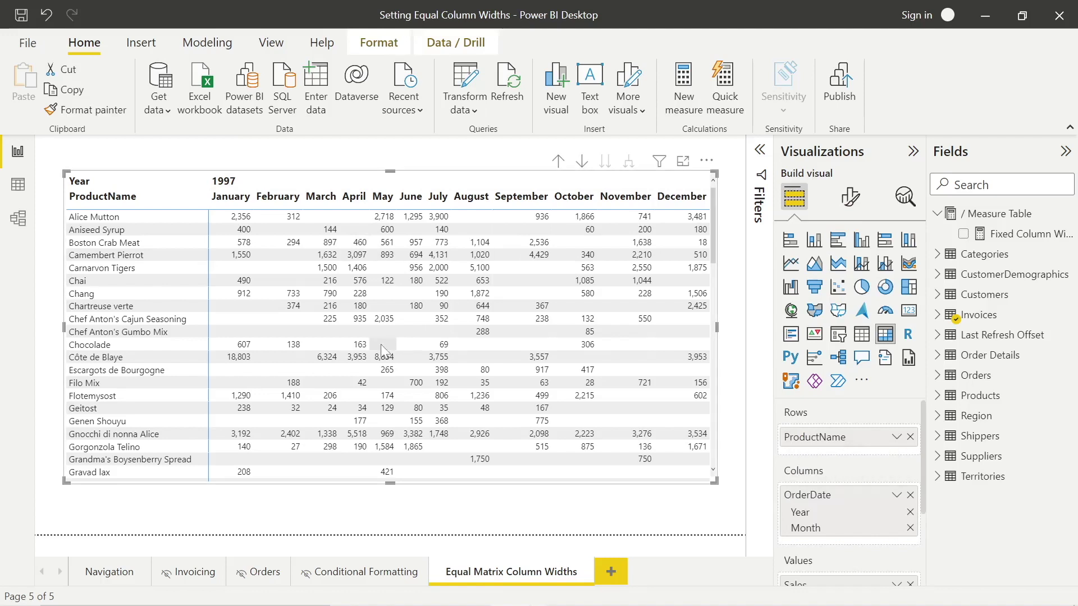
scroll(449, 336, down, 2)
scroll(842, 519, down, 2)
scroll(479, 325, up, 2)
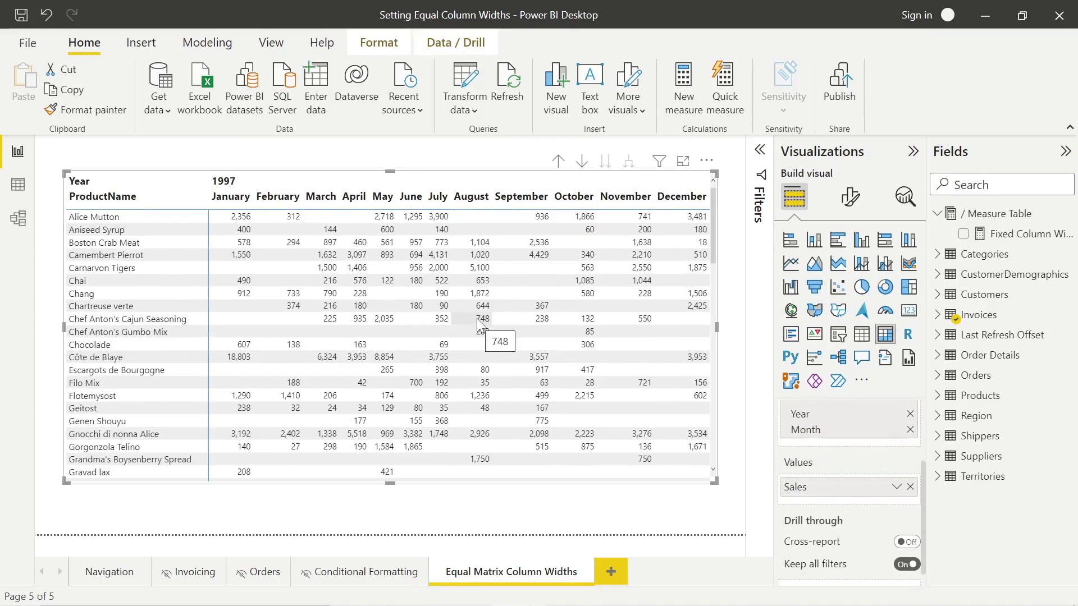
click(937, 315)
scroll(1008, 493, down, 3)
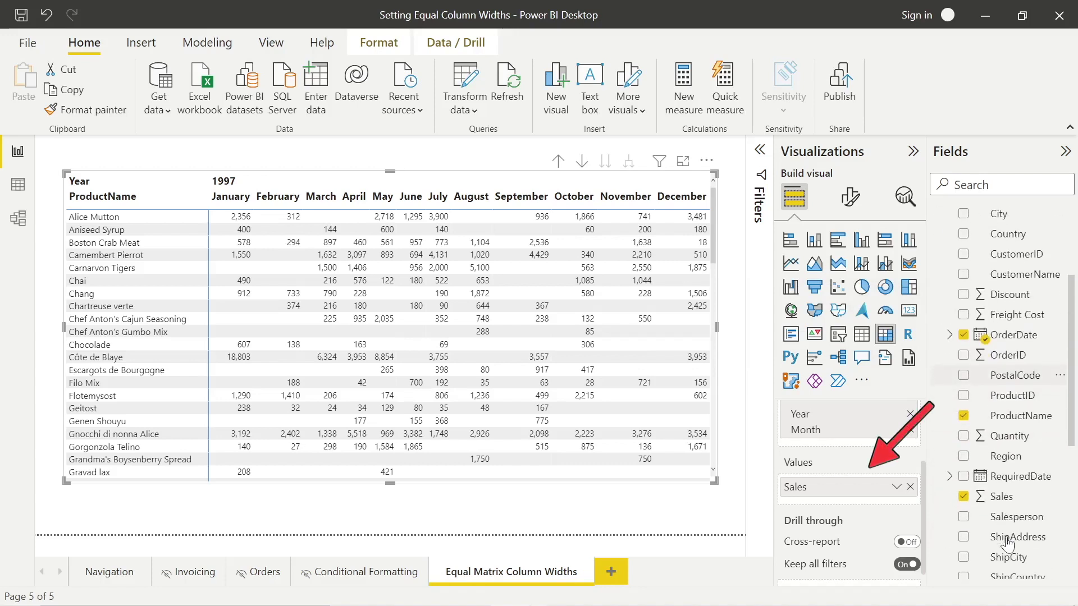
click(1002, 497)
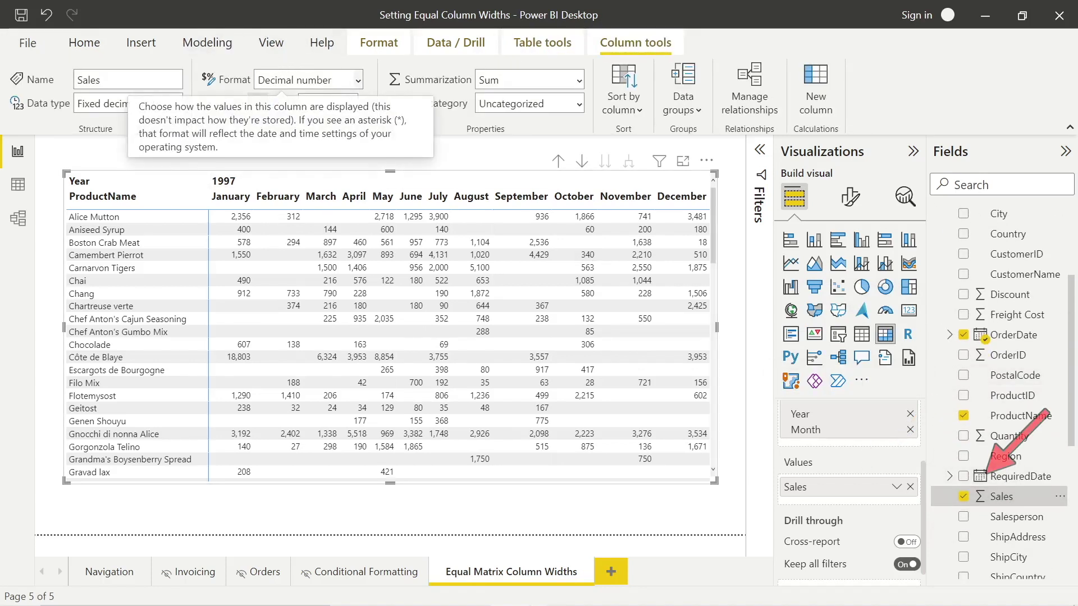
click(293, 80)
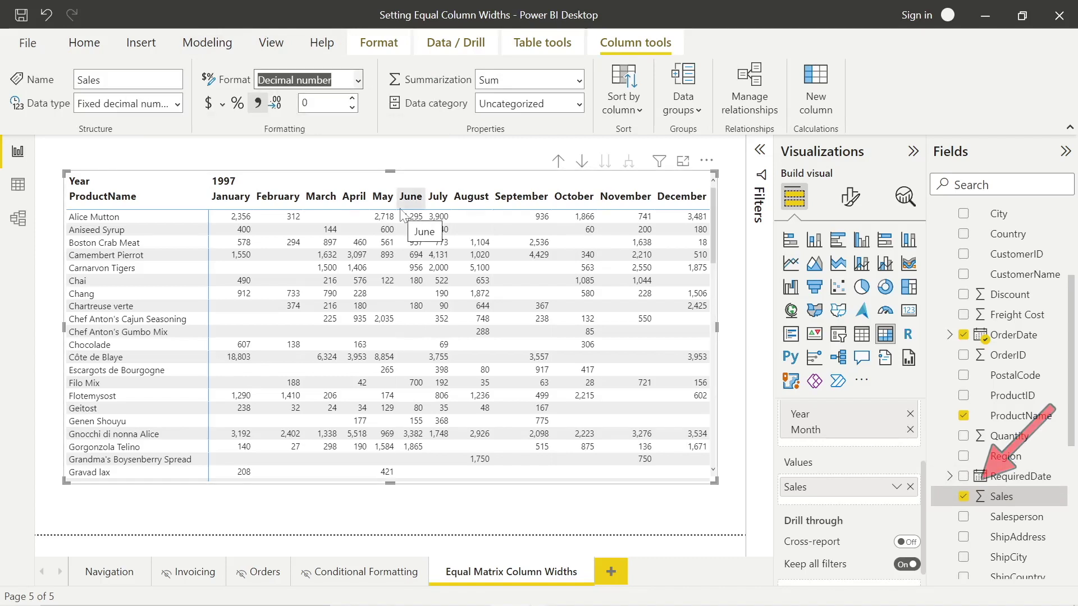
text(0000000000)
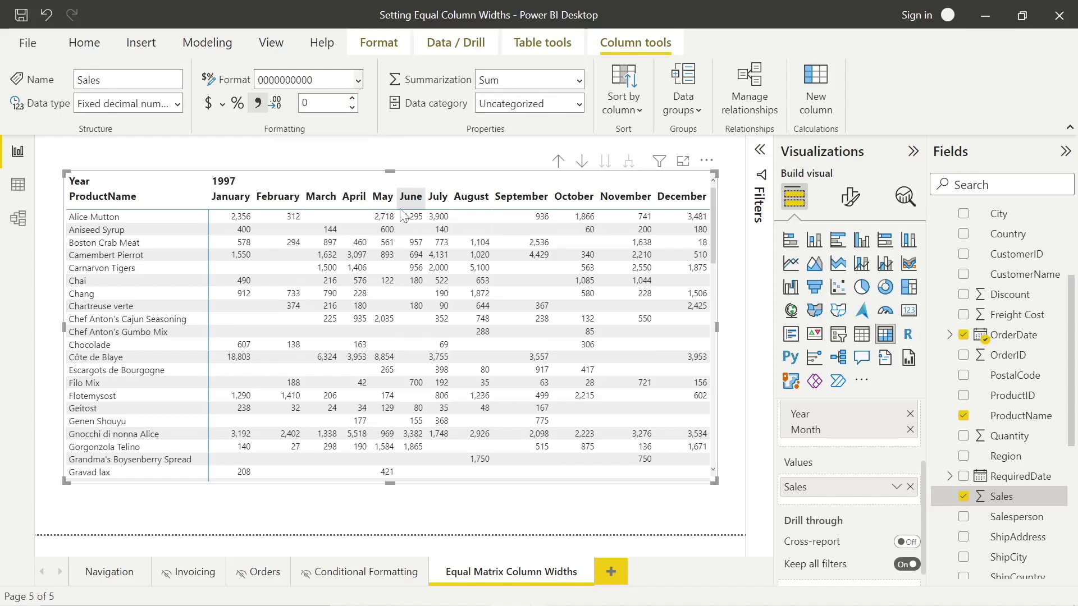
key(Escape)
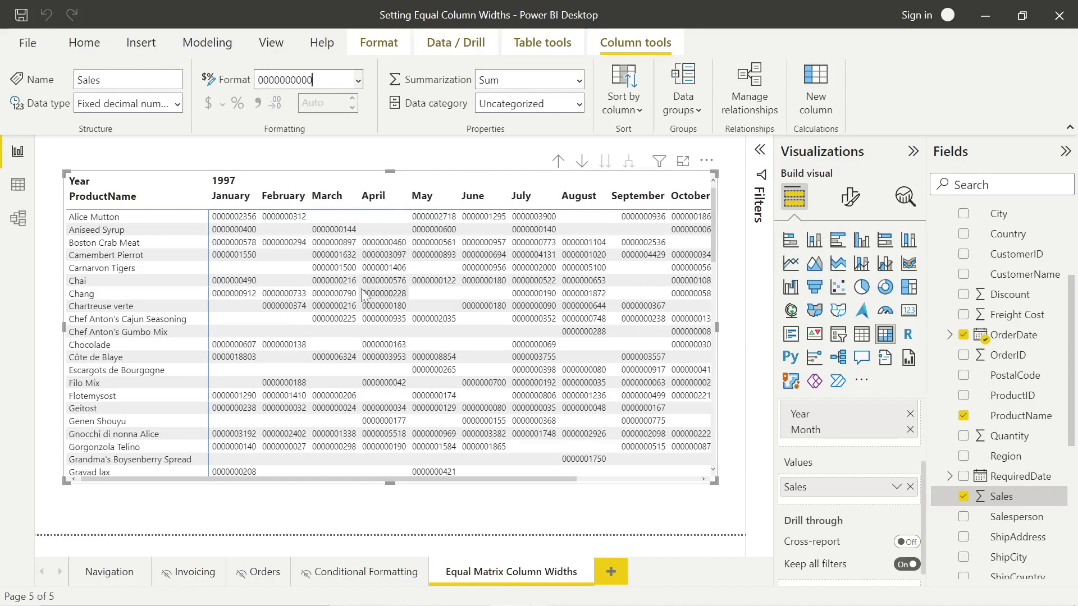
mouse_move(217, 226)
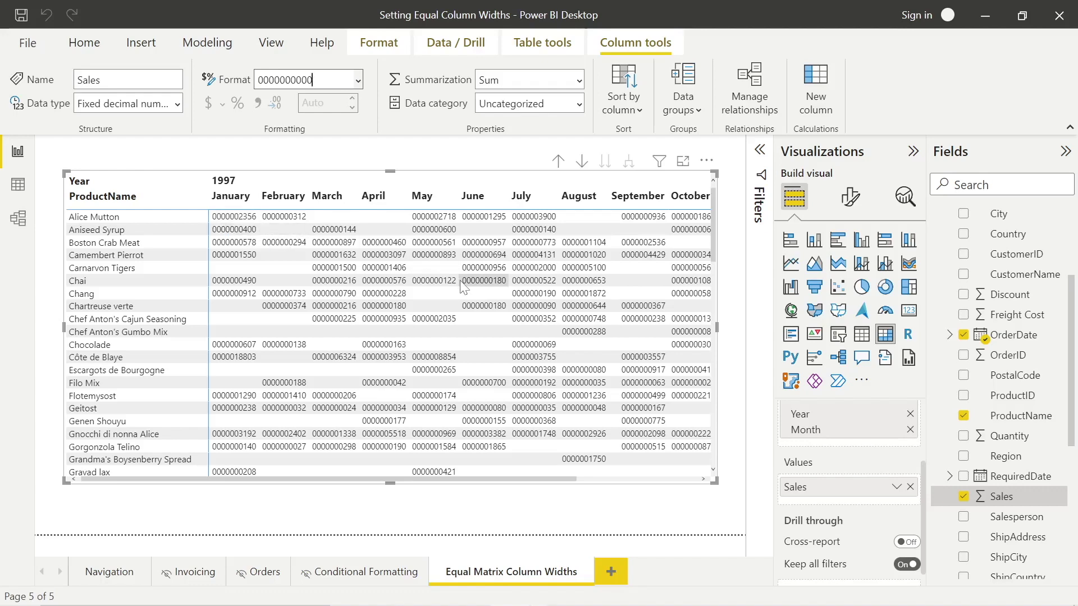
- Switch off Auto-size width under the matrix's Column headers options and check the evenly sized month columns
click(444, 157)
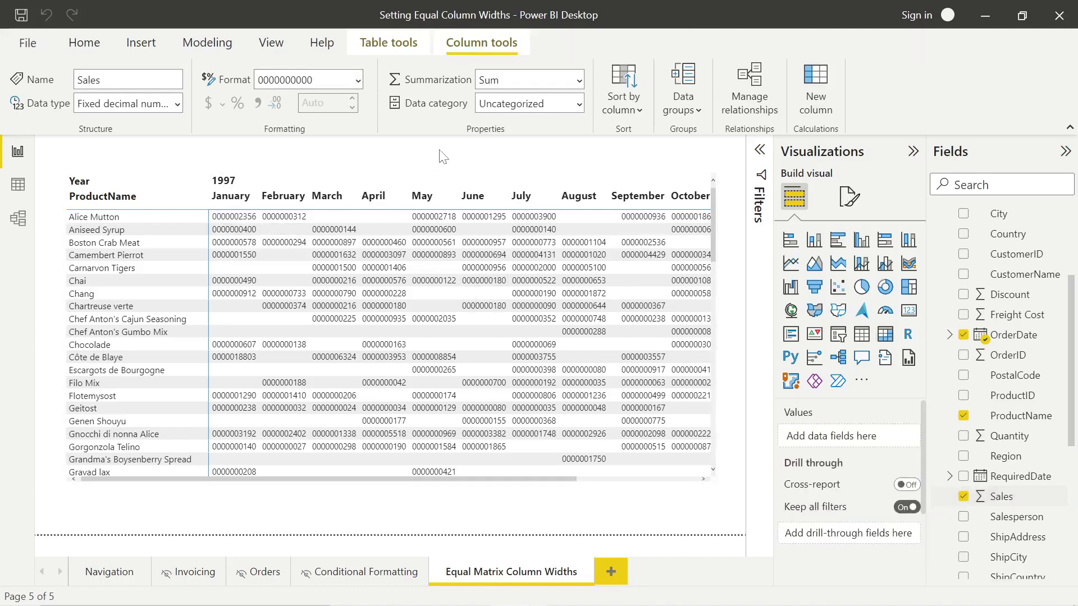
click(422, 178)
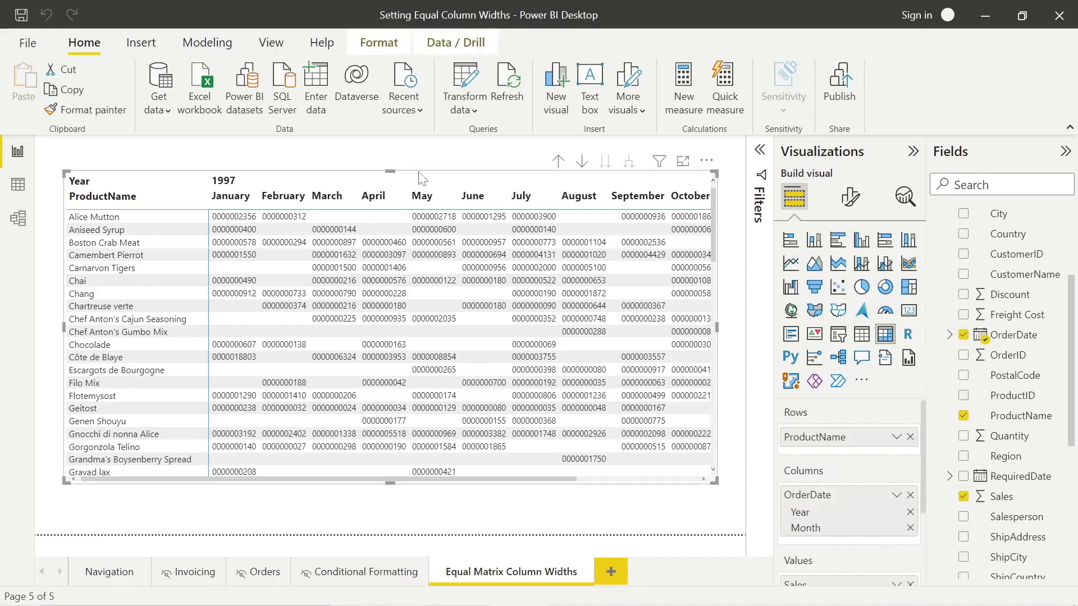
click(851, 198)
text(auto)
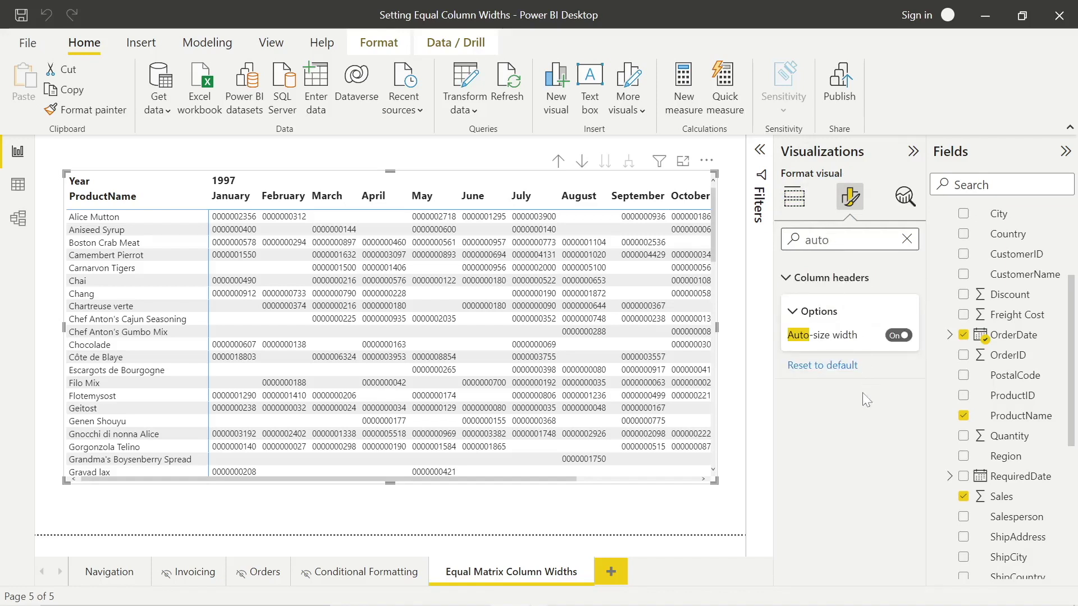
click(903, 336)
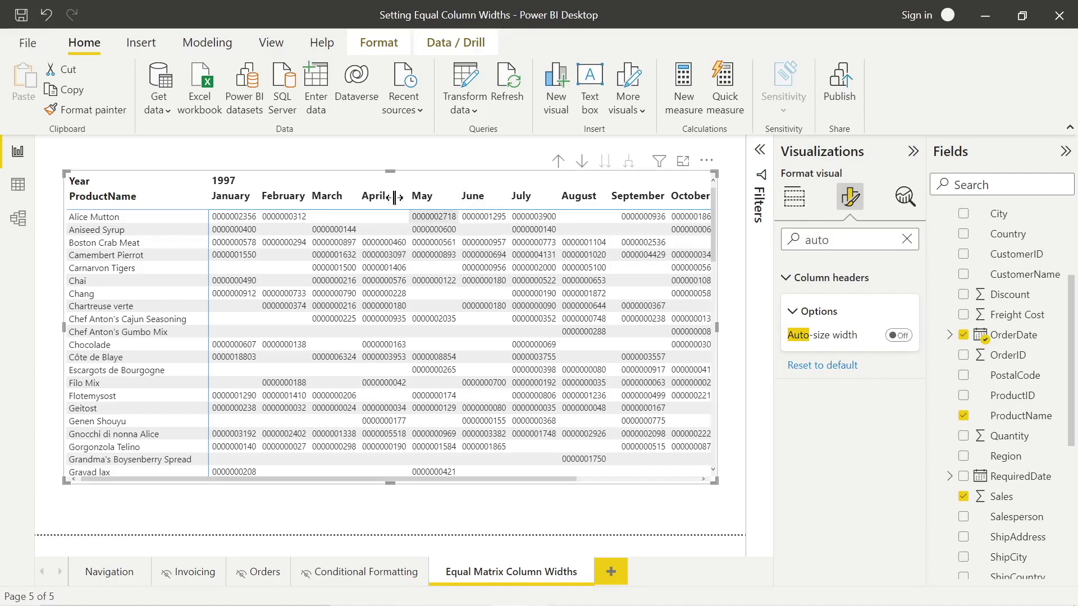
click(362, 163)
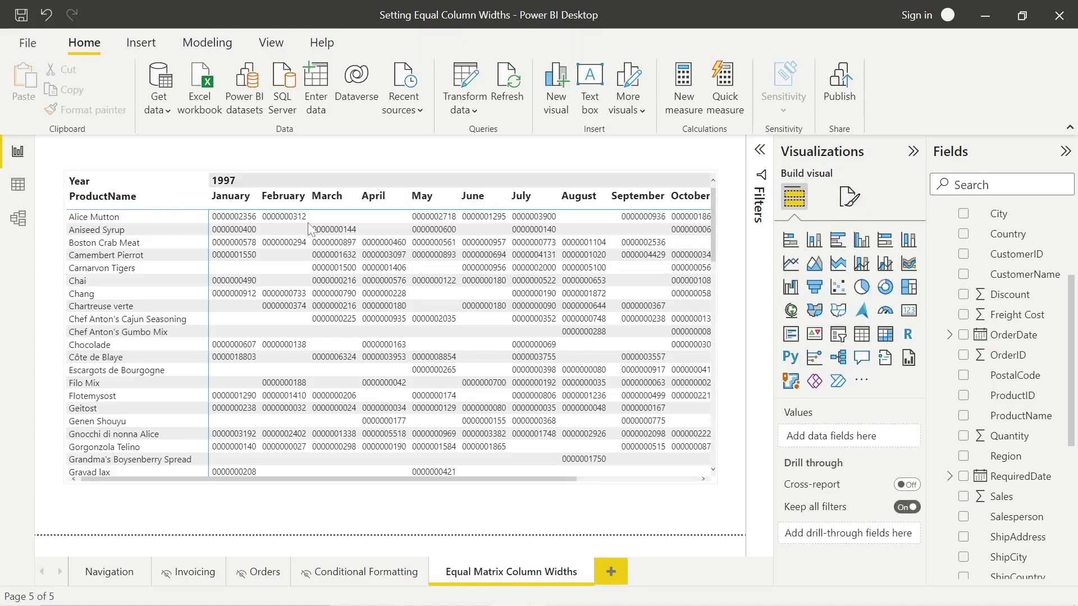
click(367, 176)
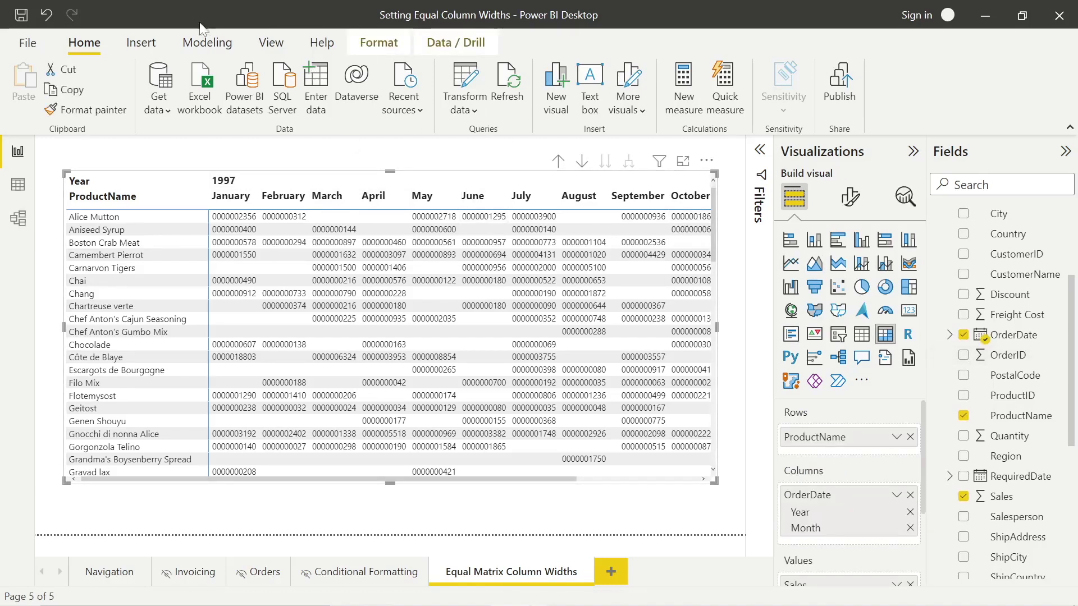
- Change Sales from the zero-padded format to Decimal number with 0 decimal places
click(992, 499)
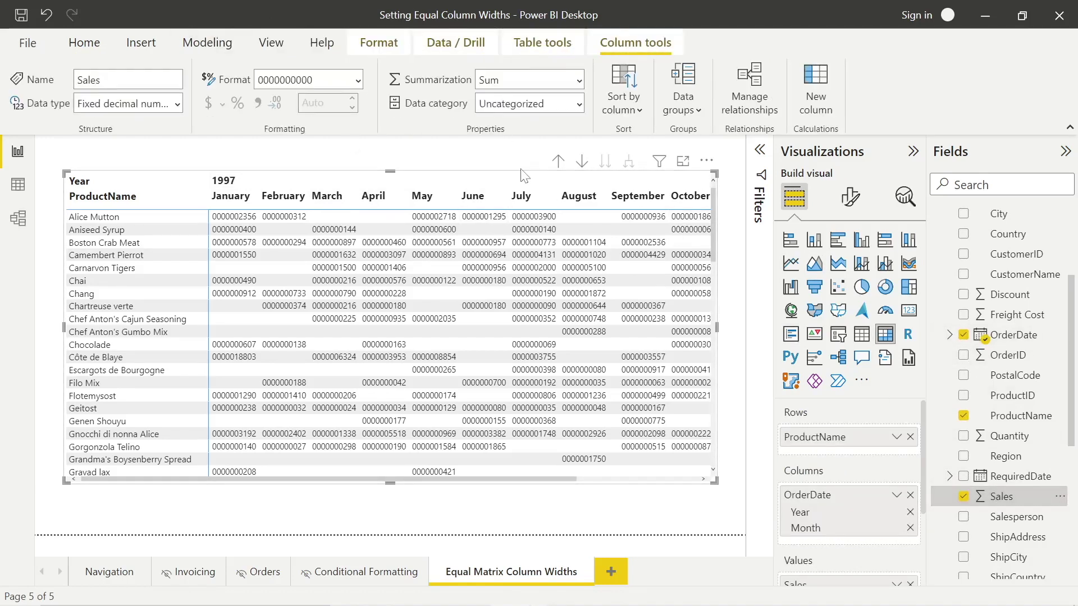
click(358, 80)
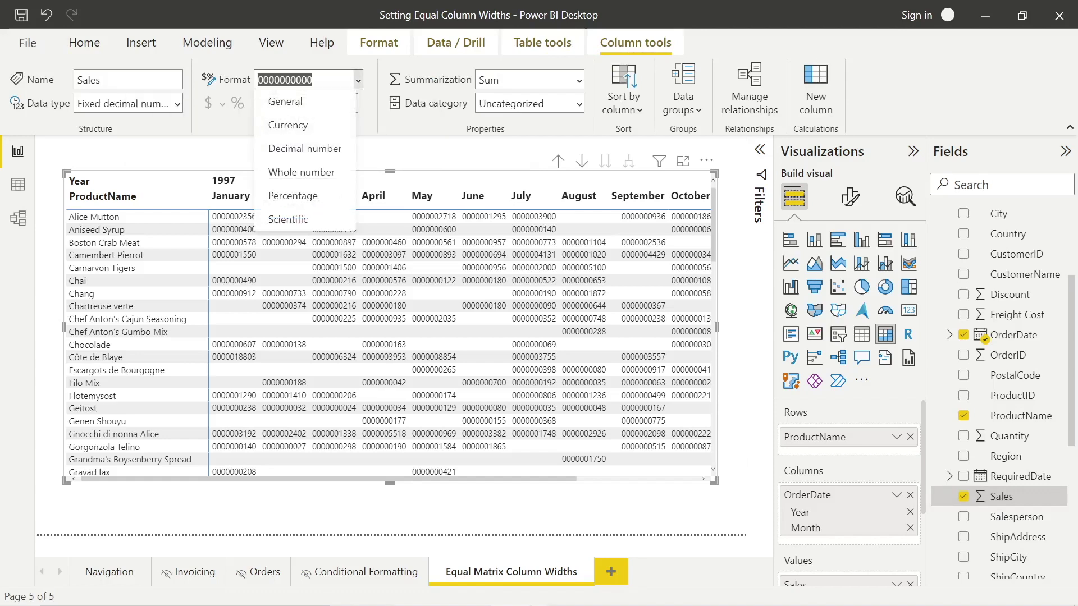
click(318, 155)
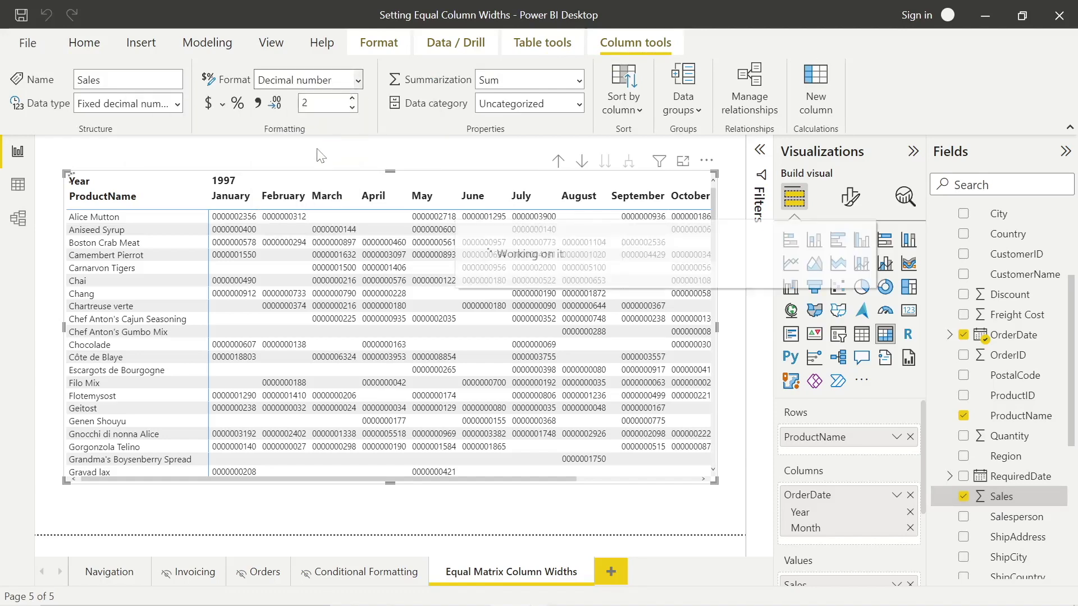
click(351, 107)
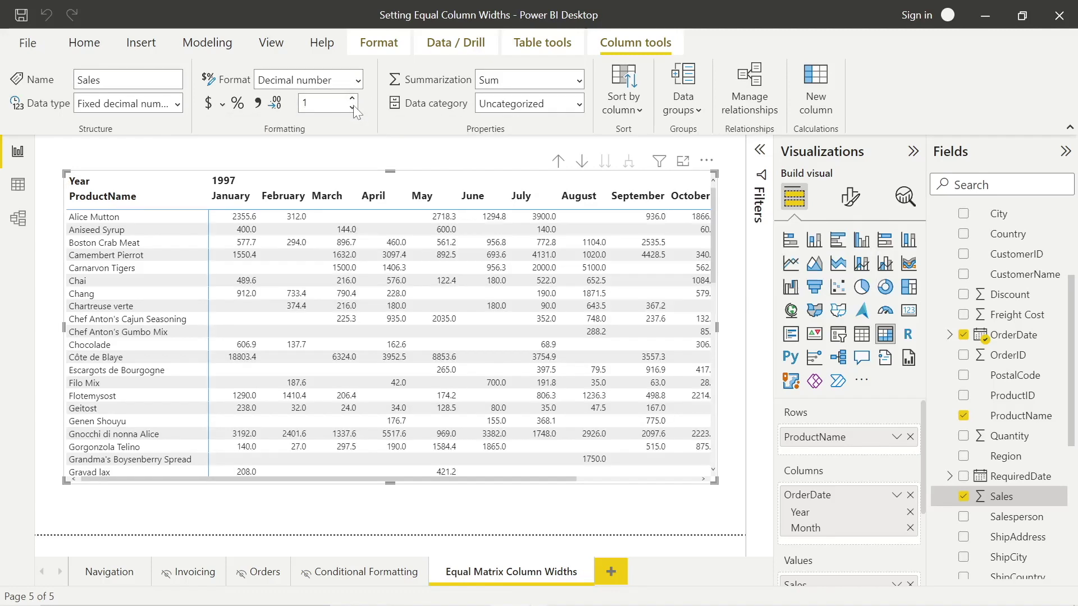
click(352, 107)
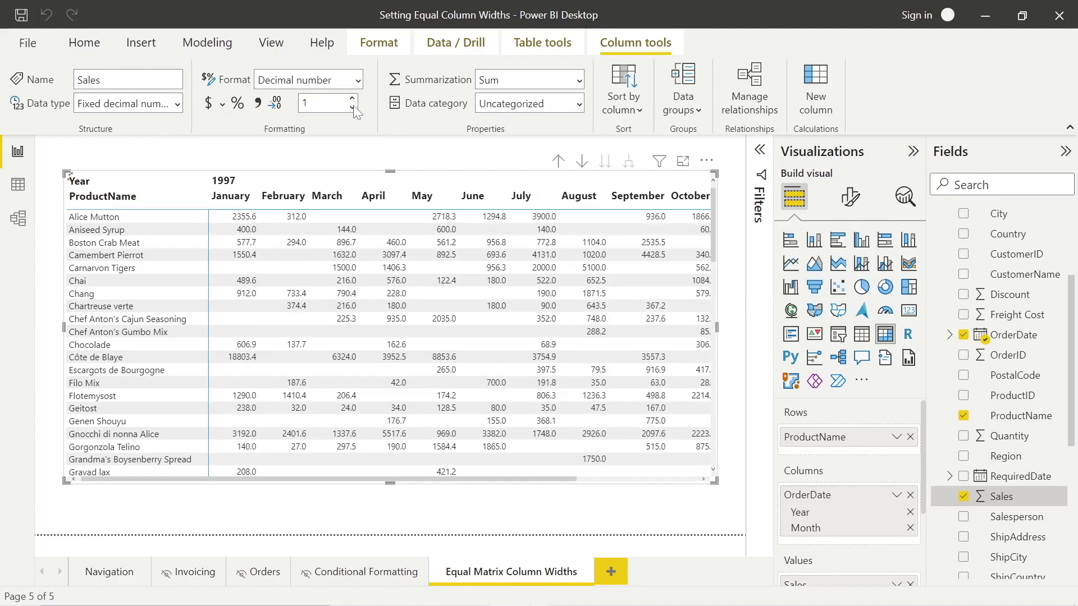
click(400, 156)
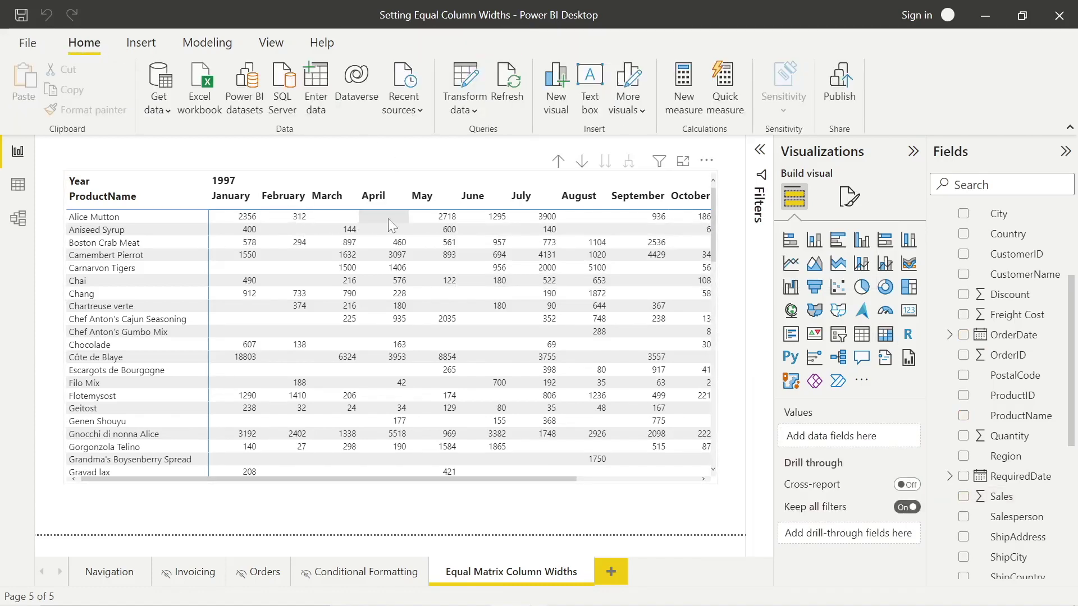